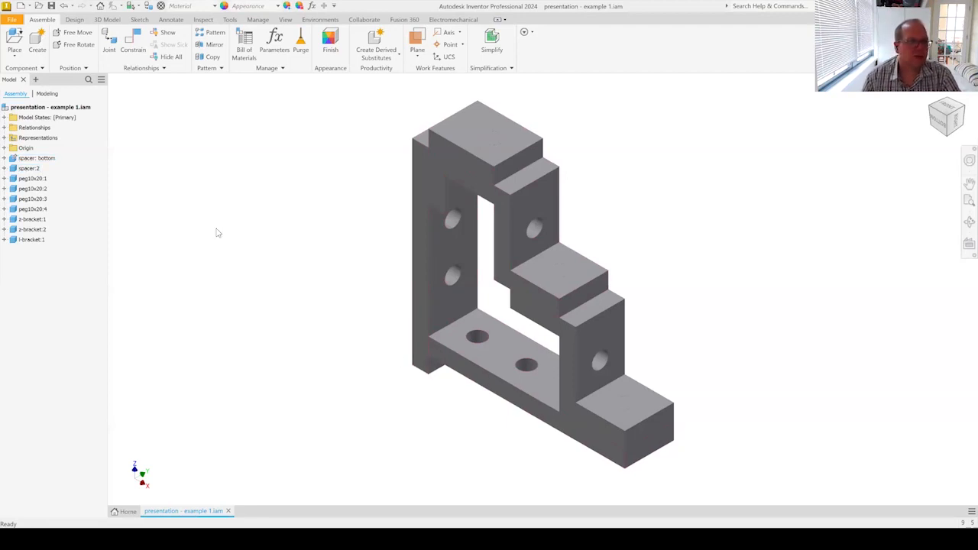
Create a presentation from the metric Standard (mm).ipn template and insert the assembly presentation - example 1.iam.
{"action": "left_click", "coordinate": [11, 20]}
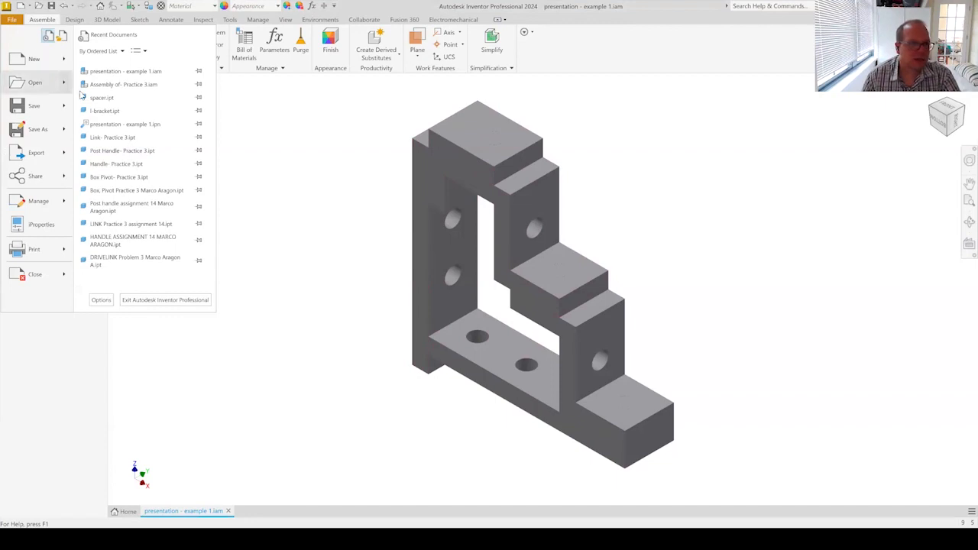
{"action": "left_click", "coordinate": [14, 59]}
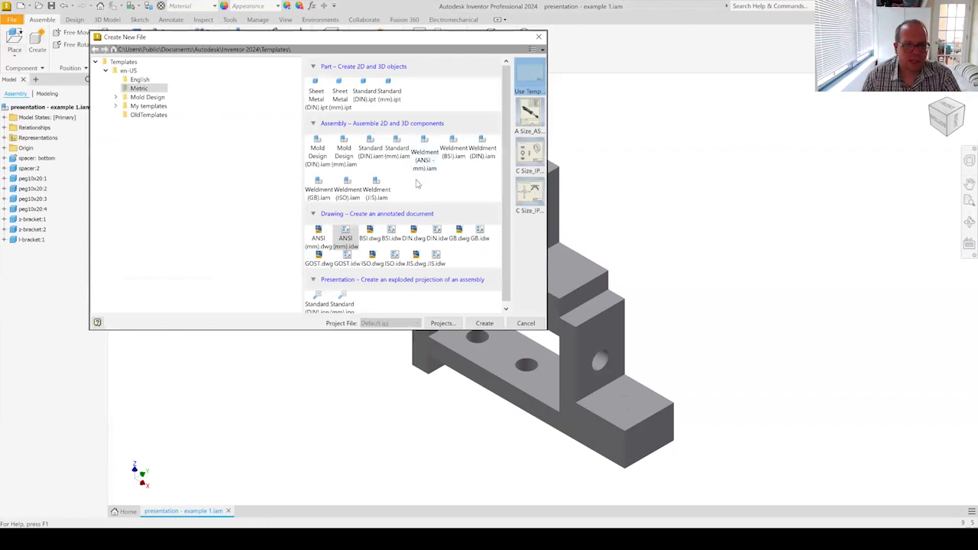
{"action": "scroll", "coordinate": [418, 183], "scroll_direction": "down", "scroll_amount": 1}
{"action": "left_click", "coordinate": [345, 298]}
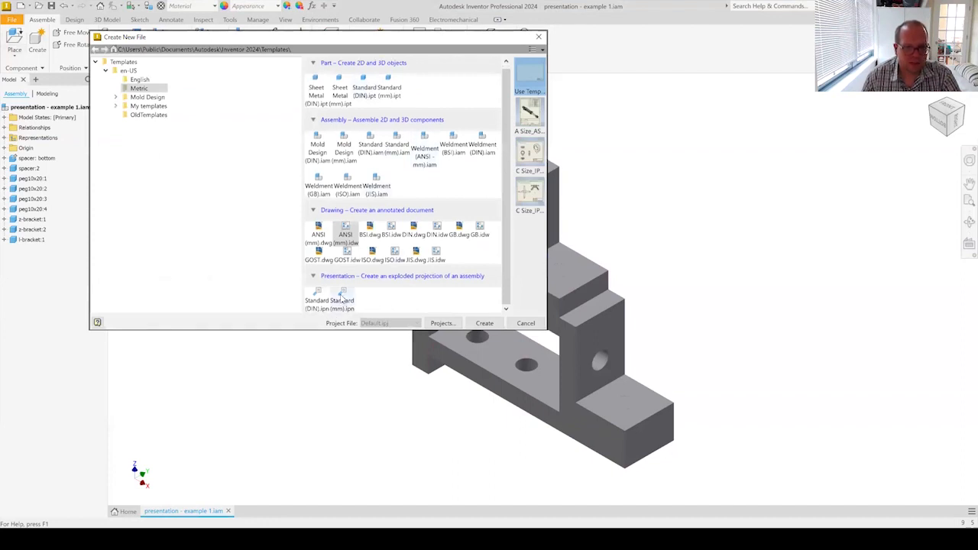
{"action": "left_click", "coordinate": [486, 323]}
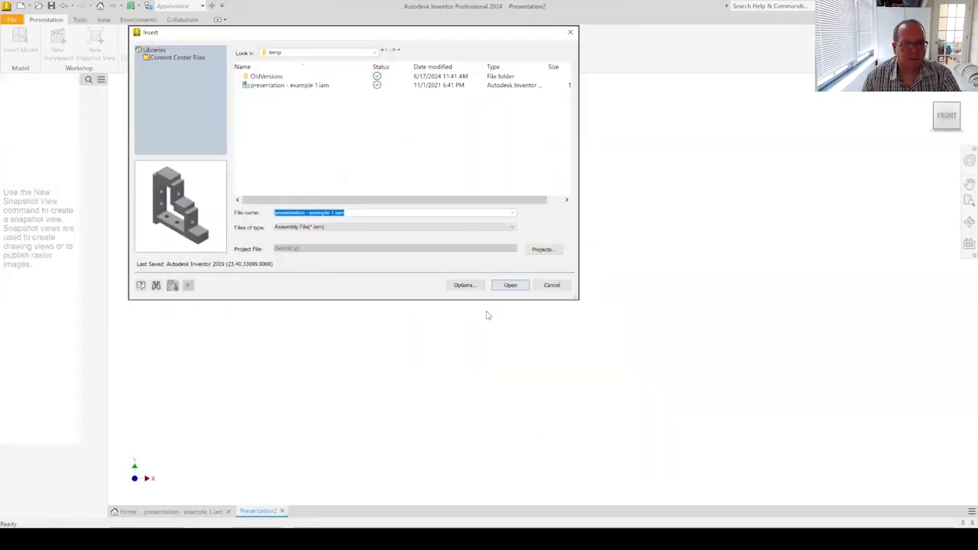
{"action": "left_click", "coordinate": [280, 89]}
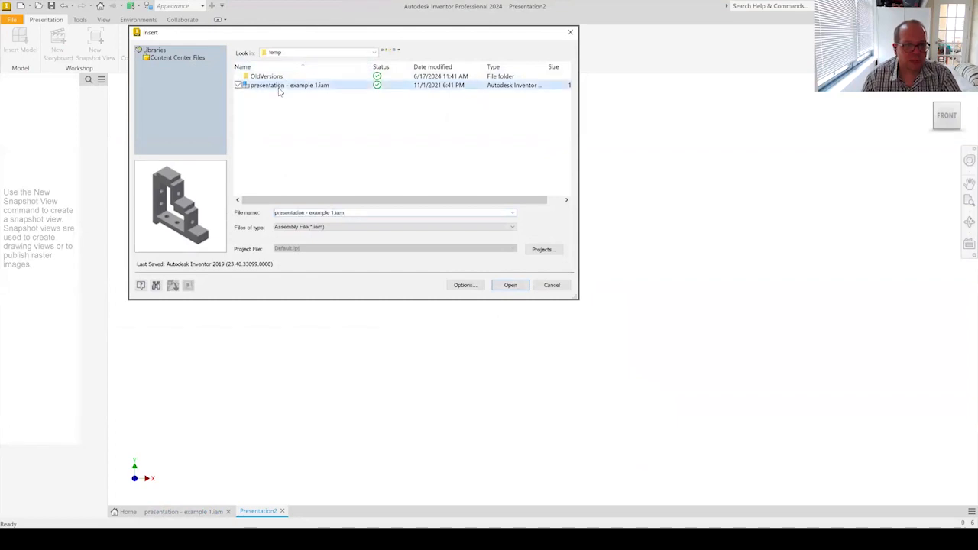
{"action": "left_click", "coordinate": [511, 285]}
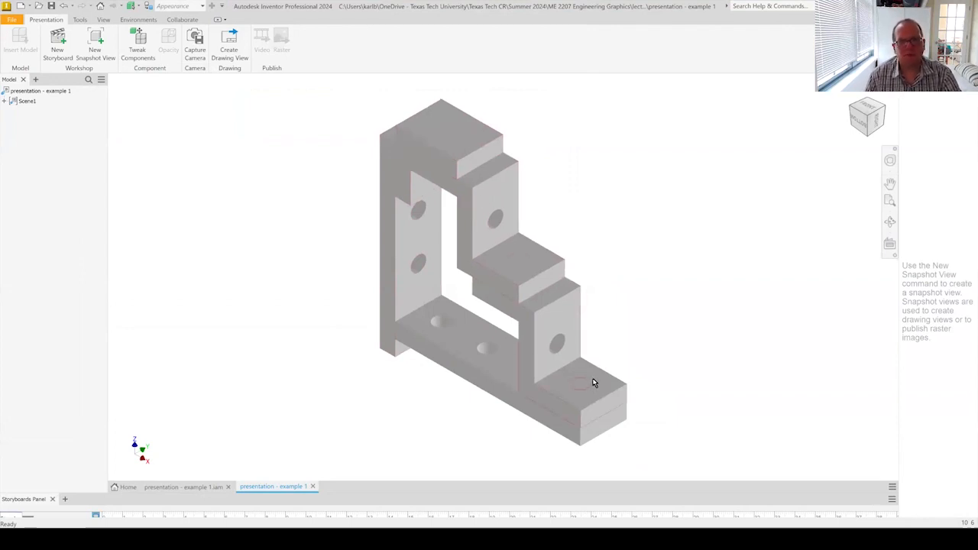
{"action": "left_click", "coordinate": [138, 42]}
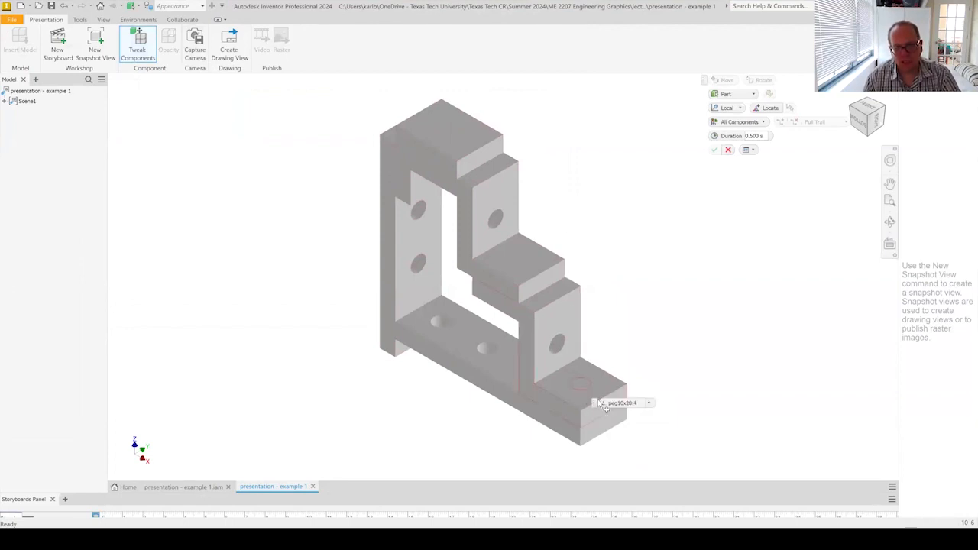
{"action": "left_click", "coordinate": [598, 399]}
{"action": "key", "text": "Escape"}
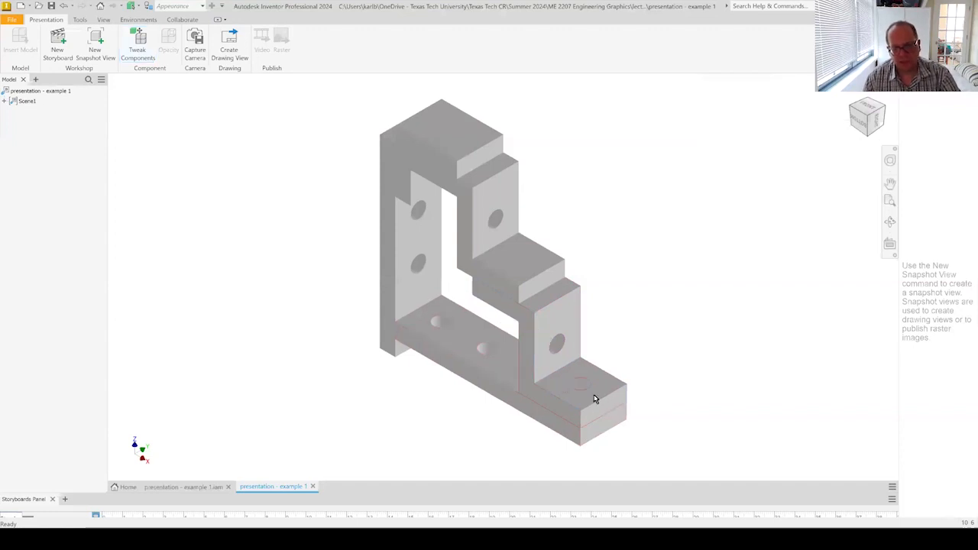
Tweak the peg in the lowest step about 102 mm straight up, and about 75 mm outward away from the stair side.
{"action": "right_click", "coordinate": [577, 387]}
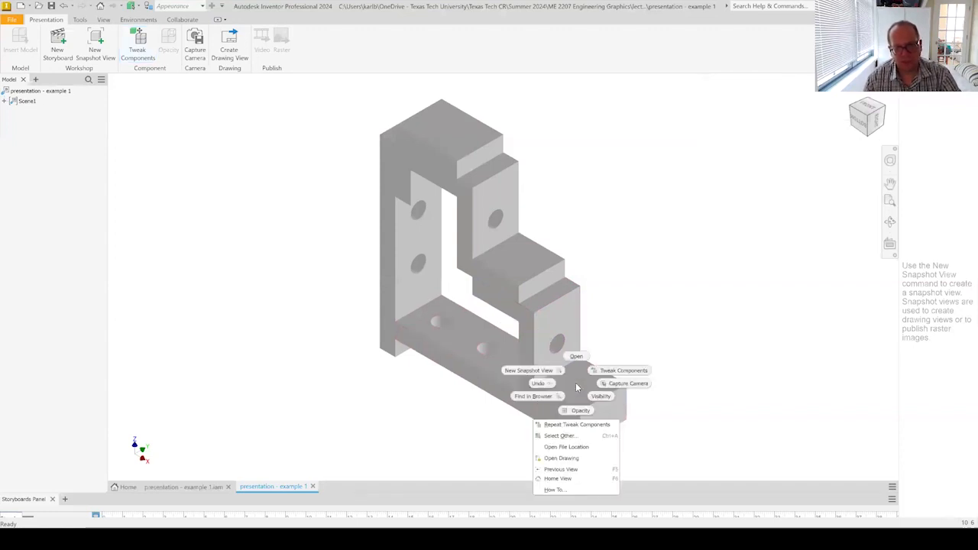
{"action": "left_click", "coordinate": [616, 371]}
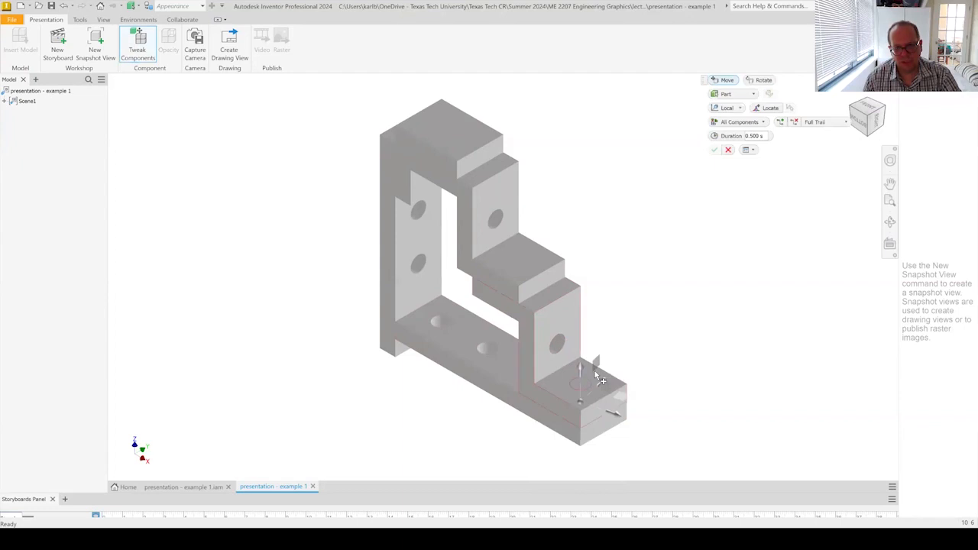
{"action": "left_click_drag", "start_coordinate": [580, 355], "coordinate": [581, 186]}
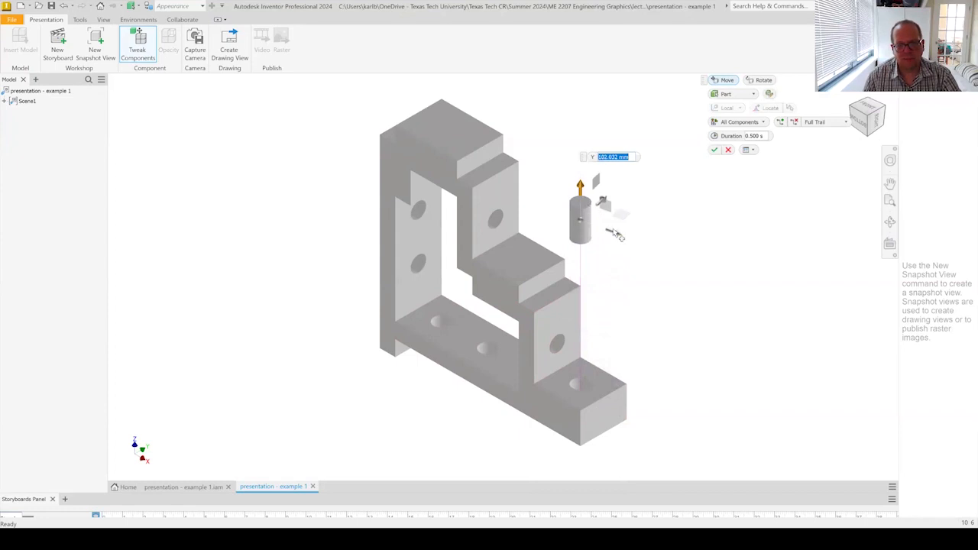
{"action": "left_click_drag", "start_coordinate": [625, 243], "coordinate": [760, 302]}
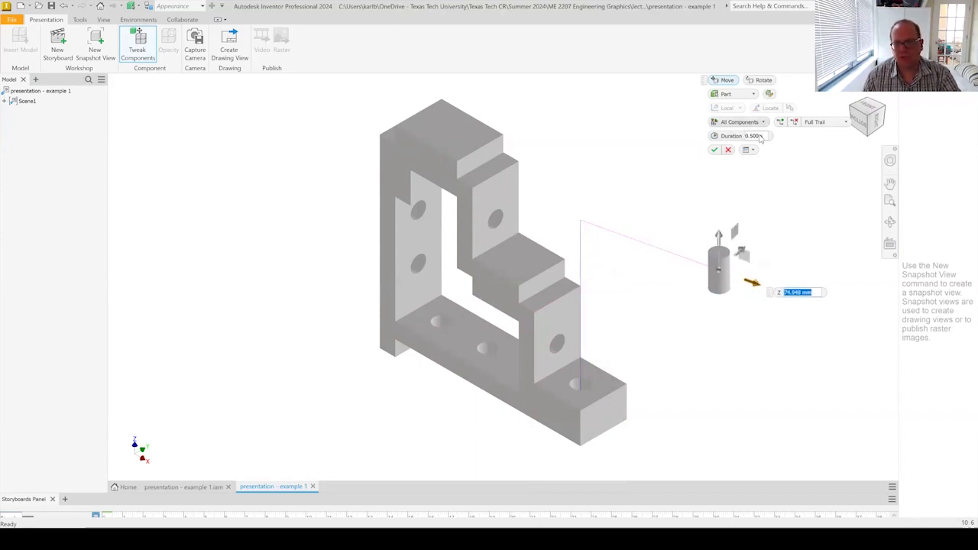
{"action": "left_click", "coordinate": [714, 151]}
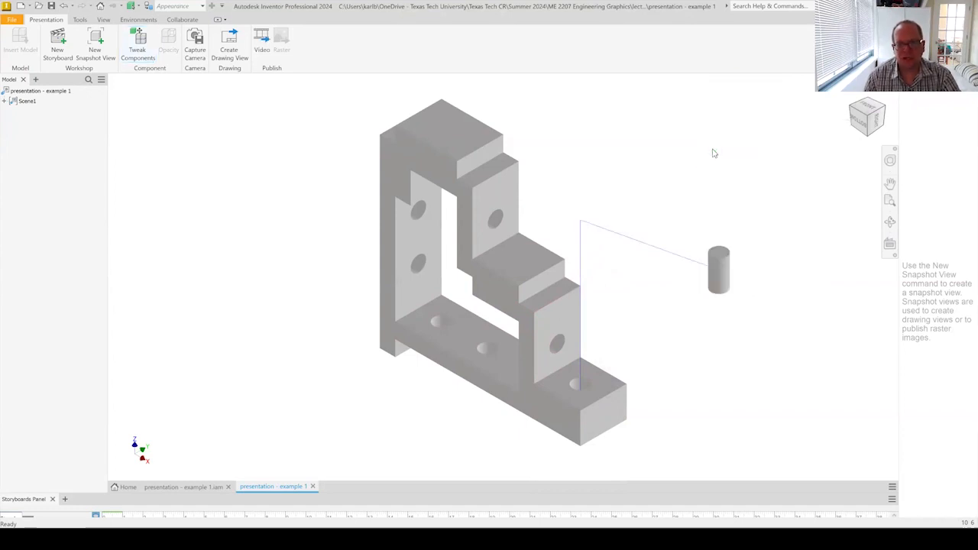
Tweak the middle step's peg about 74 mm up, move it outward below the first exploded peg, and rotate it -35°.
{"action": "right_click", "coordinate": [517, 263]}
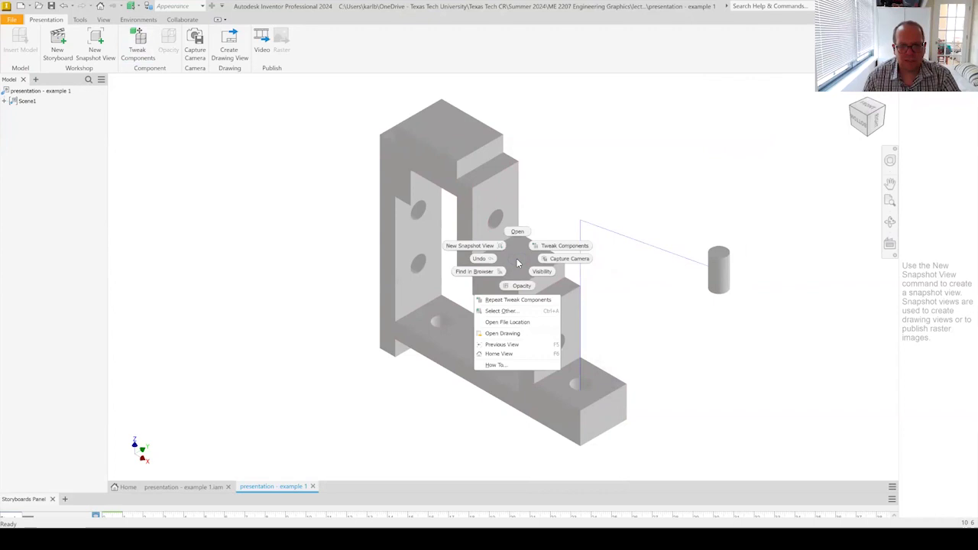
{"action": "left_click", "coordinate": [565, 246]}
{"action": "left_click_drag", "start_coordinate": [518, 242], "coordinate": [518, 113]}
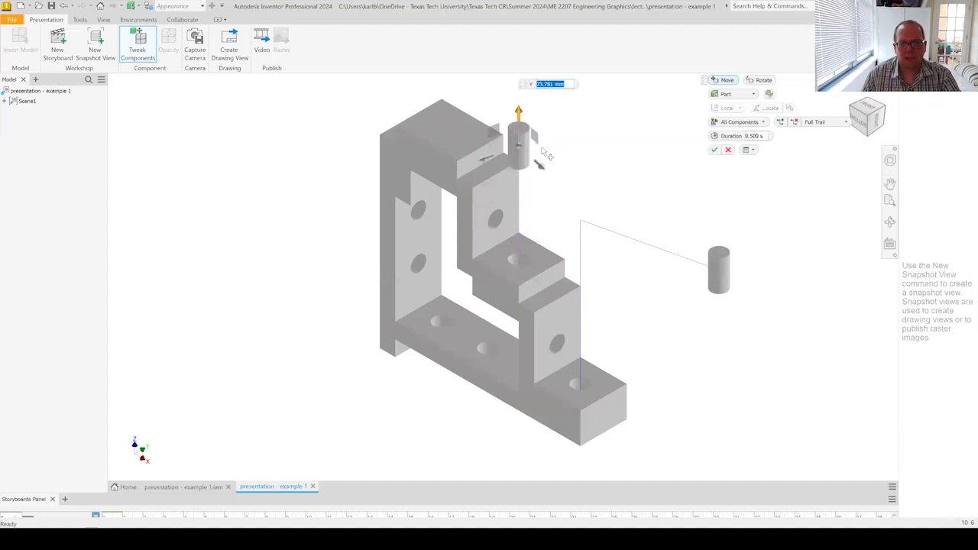
{"action": "left_click_drag", "start_coordinate": [545, 174], "coordinate": [748, 299]}
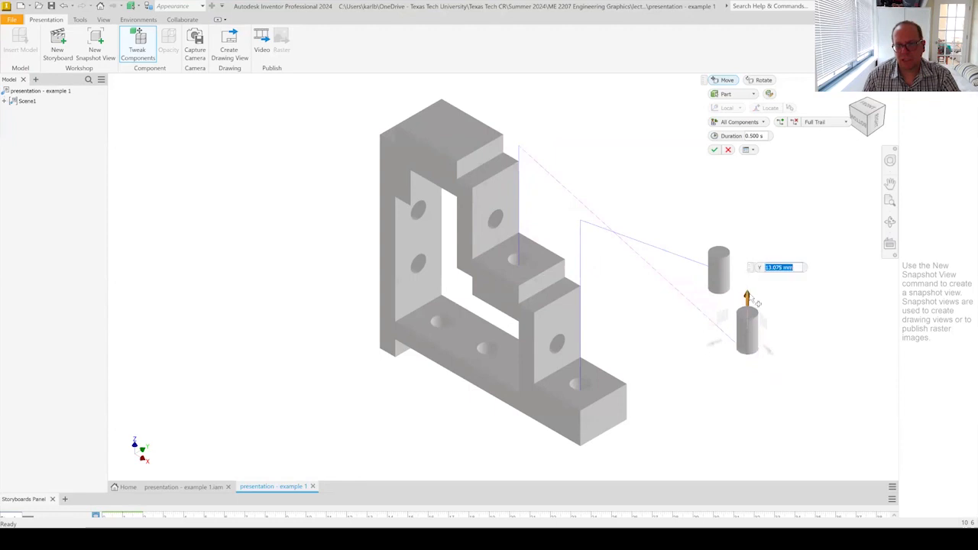
{"action": "left_click", "coordinate": [767, 83]}
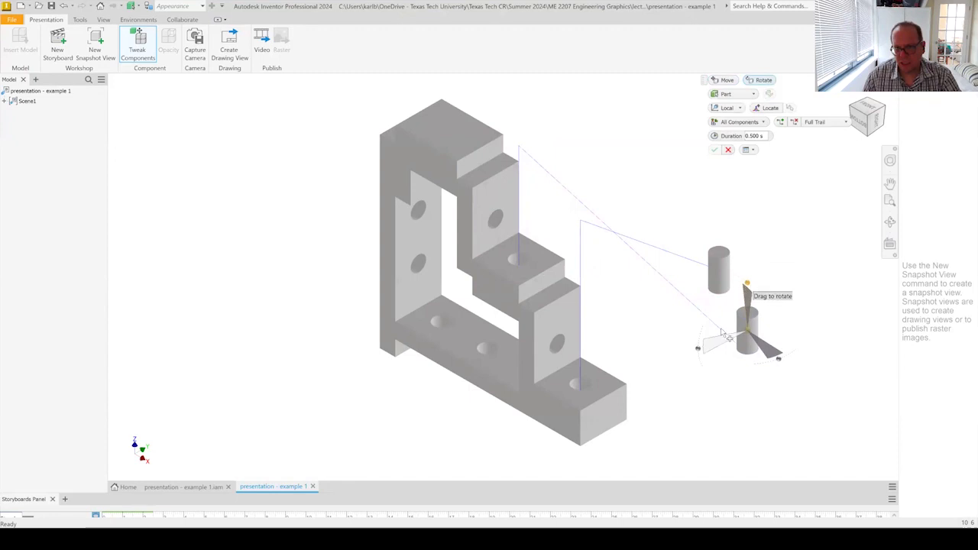
{"action": "left_click_drag", "start_coordinate": [705, 340], "coordinate": [712, 328]}
{"action": "left_click", "coordinate": [714, 150]}
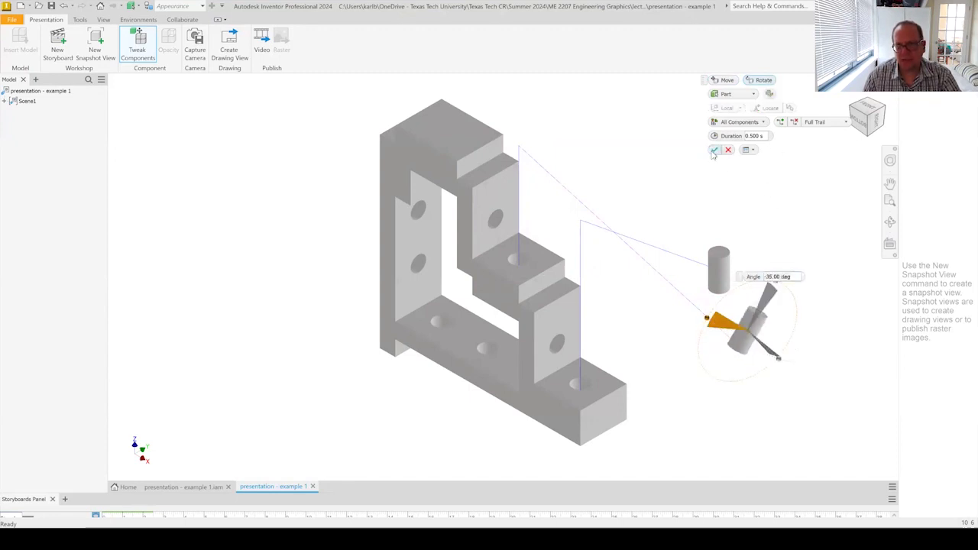
Tweak the top spacer's peg up and outward beside the other exploded pegs, lower it slightly, and rotate it -55°.
{"action": "right_click", "coordinate": [457, 135]}
{"action": "left_click", "coordinate": [486, 122]}
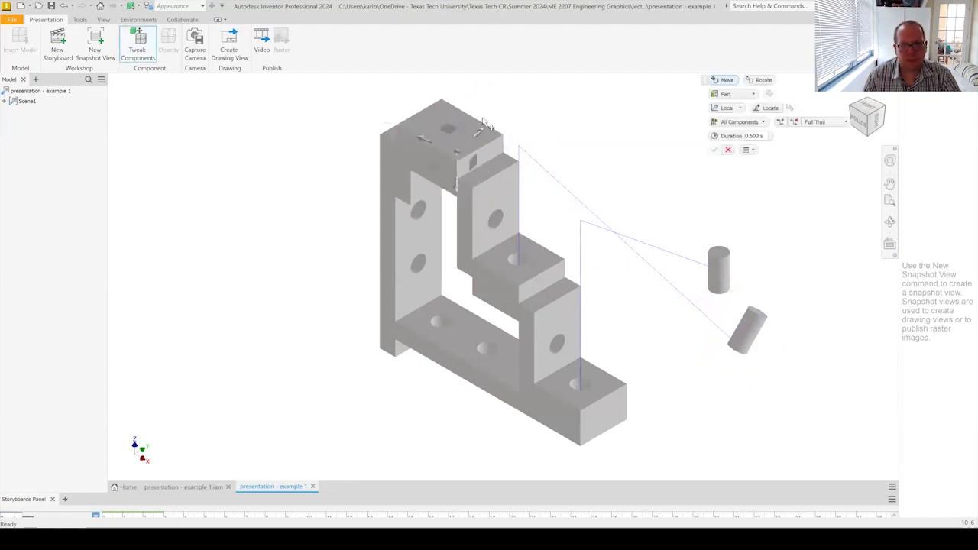
{"action": "left_click_drag", "start_coordinate": [460, 193], "coordinate": [735, 225]}
{"action": "left_click_drag", "start_coordinate": [771, 252], "coordinate": [769, 264]}
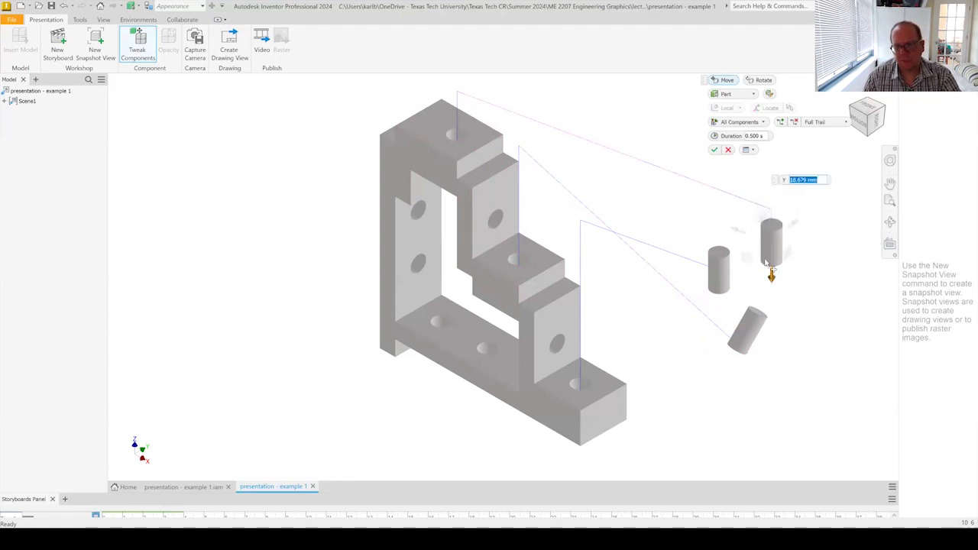
{"action": "left_click", "coordinate": [763, 80]}
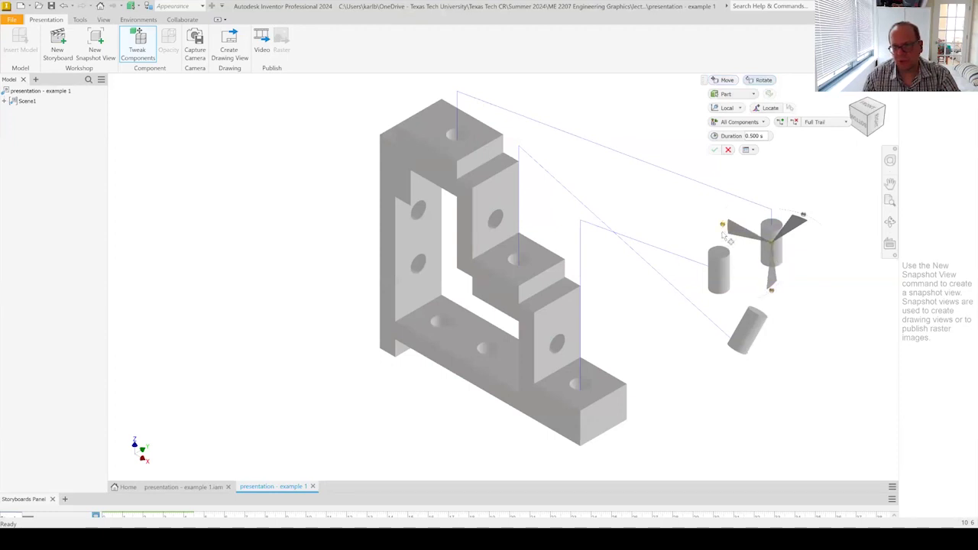
{"action": "left_click_drag", "start_coordinate": [730, 233], "coordinate": [755, 265]}
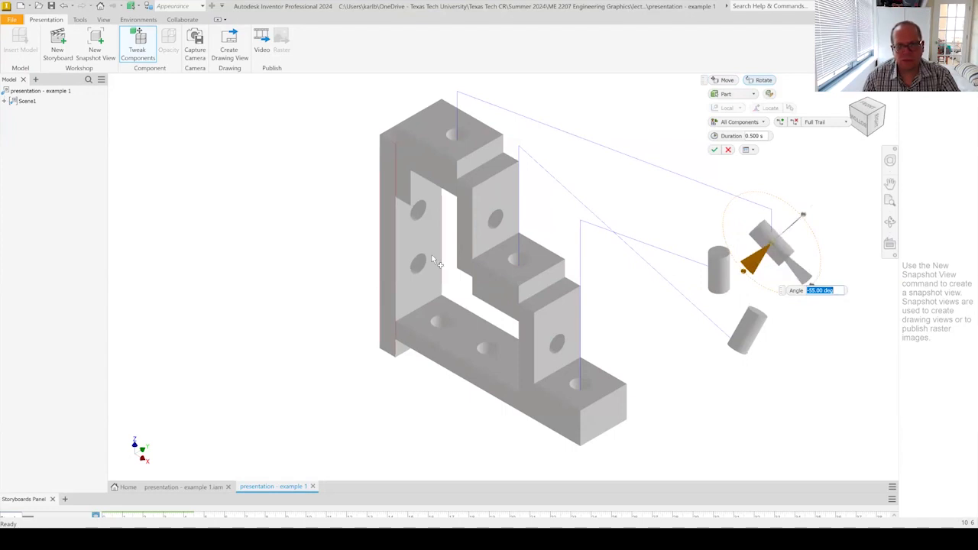
{"action": "left_click", "coordinate": [714, 150]}
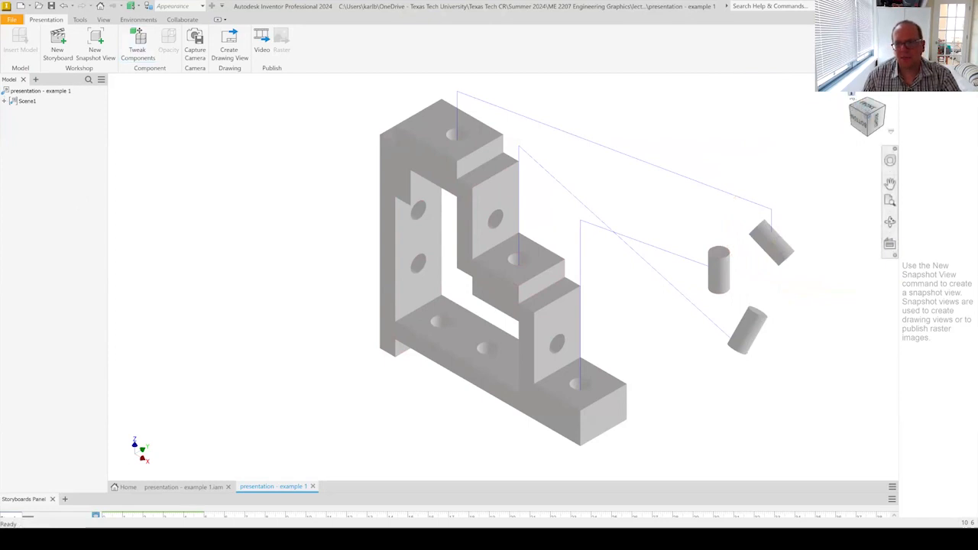
Tweak the peg in the uppermost hole of the tall rear bracket about 65 mm straight out of its hole.
{"action": "left_click", "coordinate": [854, 111]}
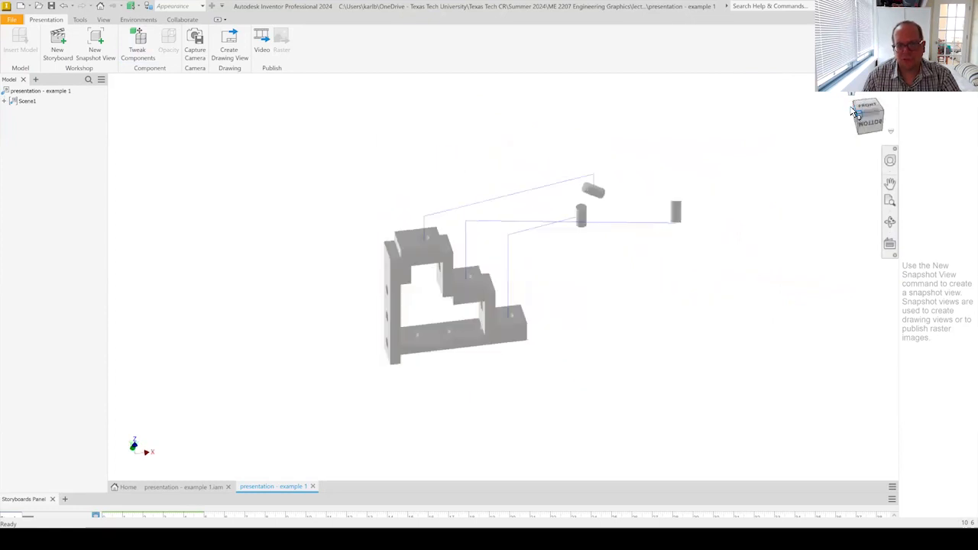
{"action": "scroll", "coordinate": [420, 321], "scroll_direction": "down", "scroll_amount": 5}
{"action": "left_click", "coordinate": [442, 239]}
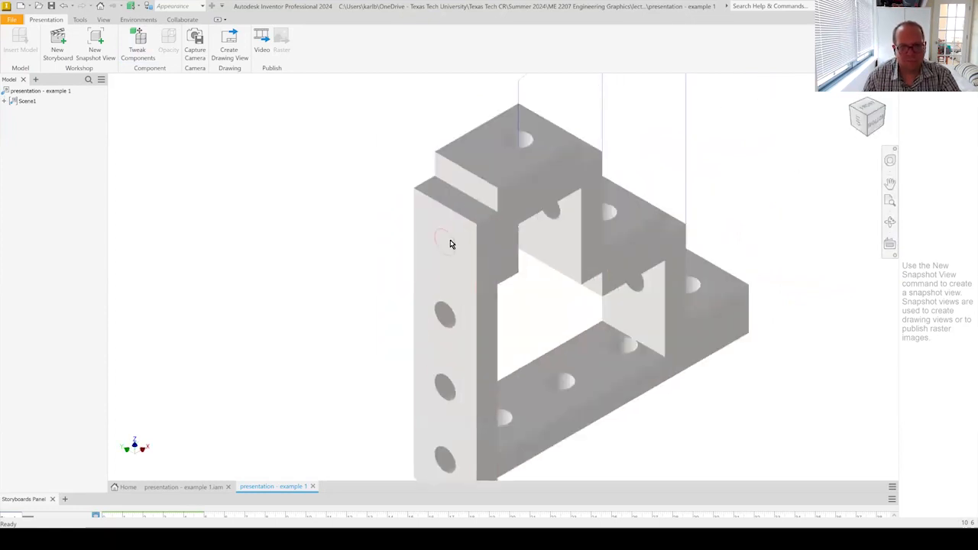
{"action": "right_click", "coordinate": [447, 243]}
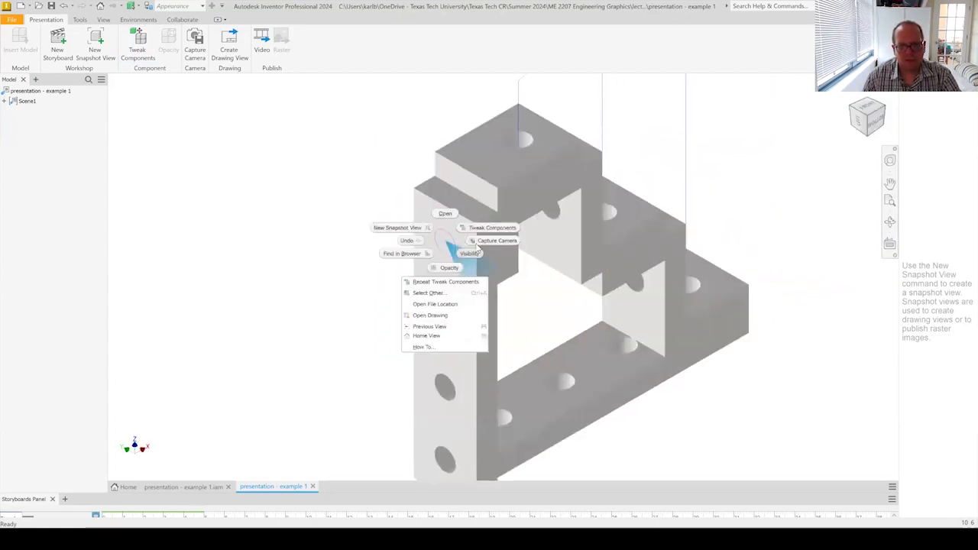
{"action": "left_click", "coordinate": [489, 228]}
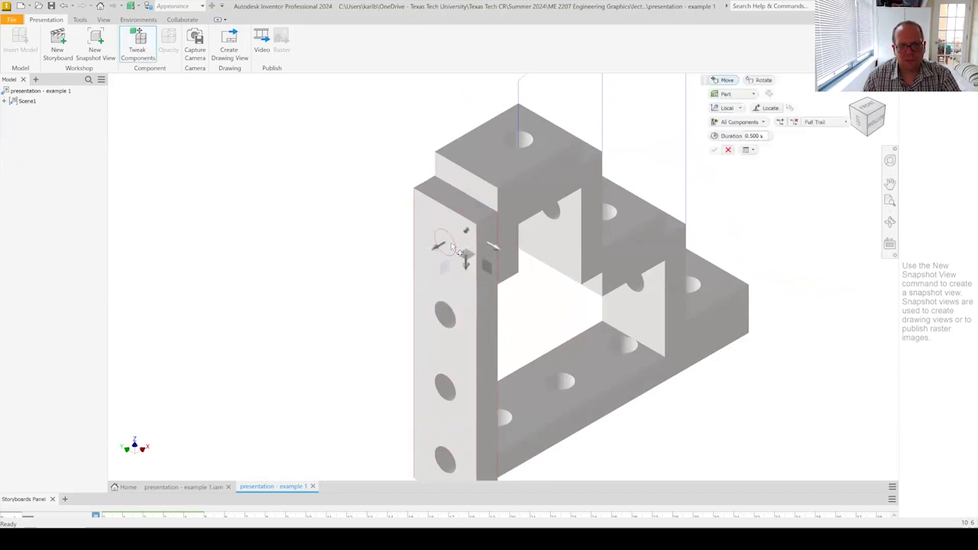
{"action": "left_click_drag", "start_coordinate": [447, 258], "coordinate": [311, 335]}
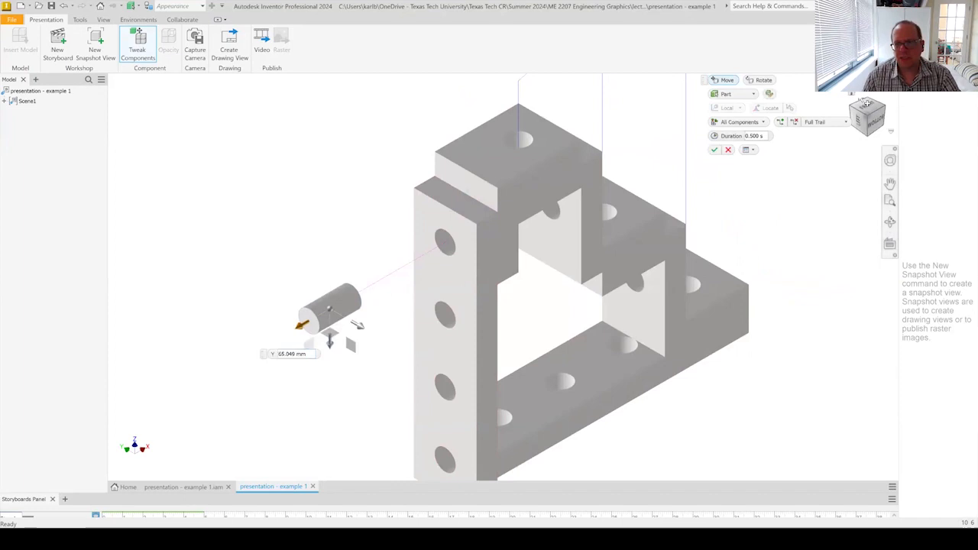
Move the rear bracket's peg around the assembly to the other three exploded pegs, ending with a shift of about 45 mm along X.
{"action": "left_click", "coordinate": [853, 99]}
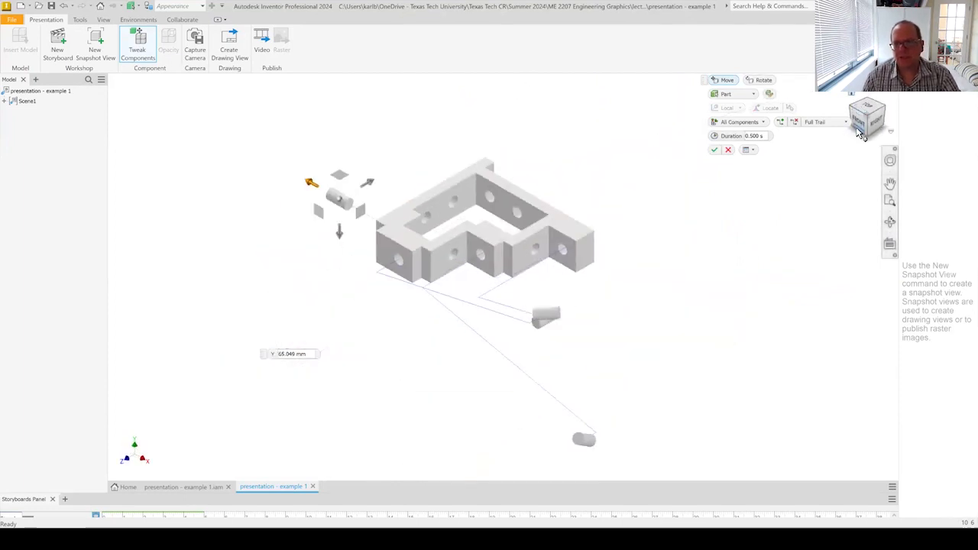
{"action": "left_click", "coordinate": [860, 125]}
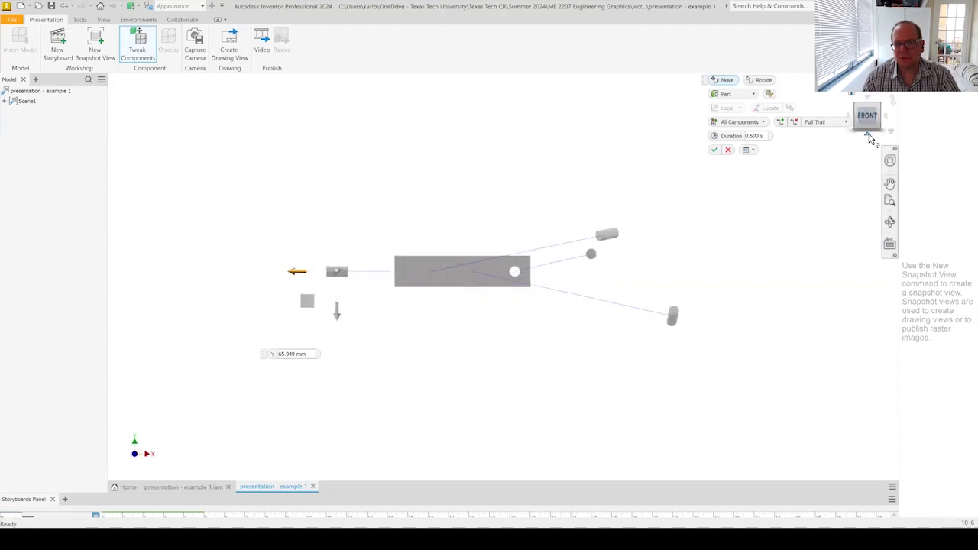
{"action": "left_click", "coordinate": [869, 138]}
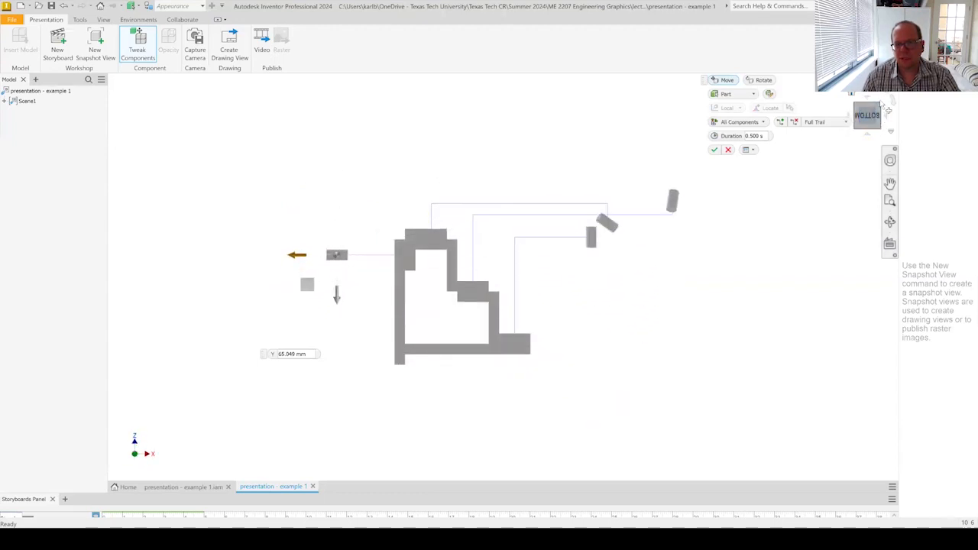
{"action": "left_click", "coordinate": [881, 107]}
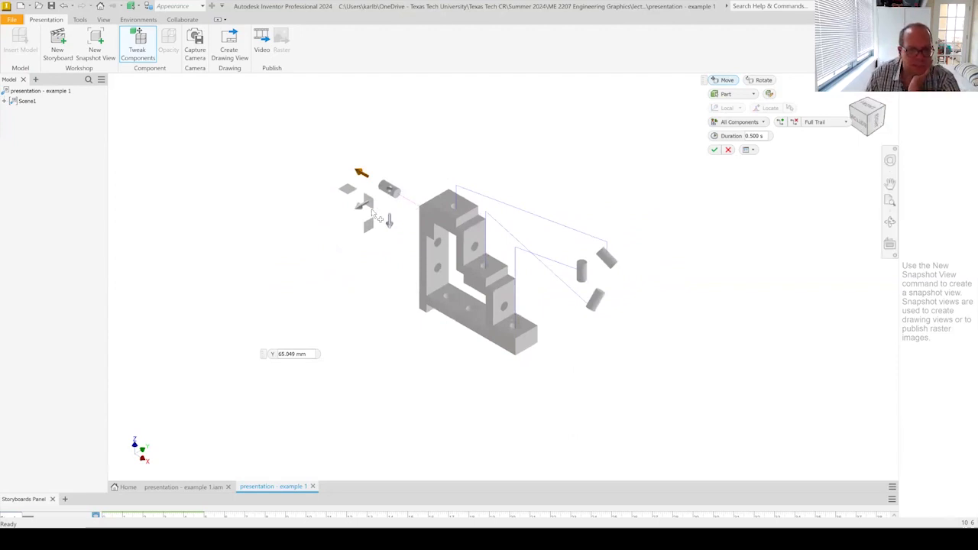
{"action": "left_click_drag", "start_coordinate": [370, 211], "coordinate": [457, 166]}
{"action": "left_click_drag", "start_coordinate": [452, 131], "coordinate": [626, 283]}
{"action": "left_click_drag", "start_coordinate": [617, 246], "coordinate": [608, 307]}
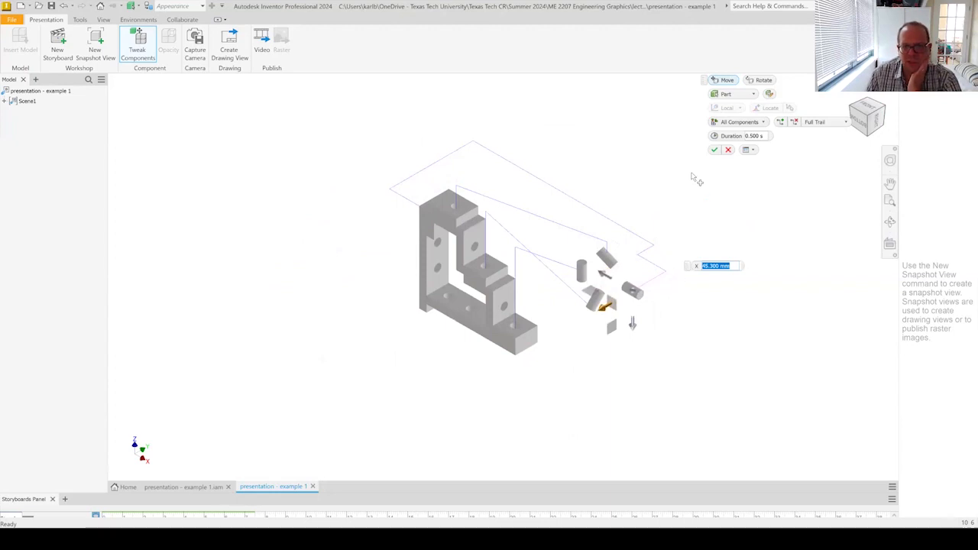
{"action": "left_click", "coordinate": [714, 150]}
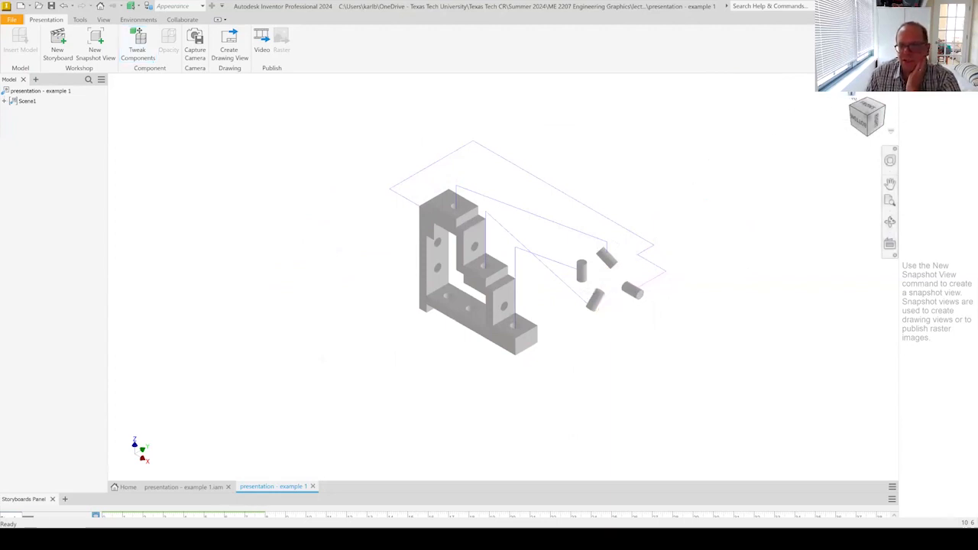
Set the current view of the assembly as the home view, using the Fit to View option.
{"action": "right_click", "coordinate": [856, 98]}
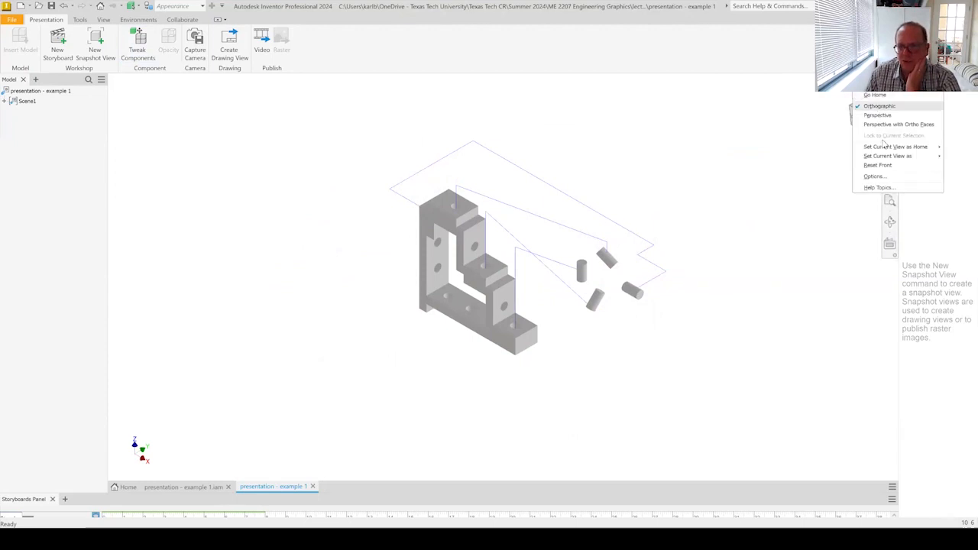
{"action": "mouse_move", "coordinate": [885, 149]}
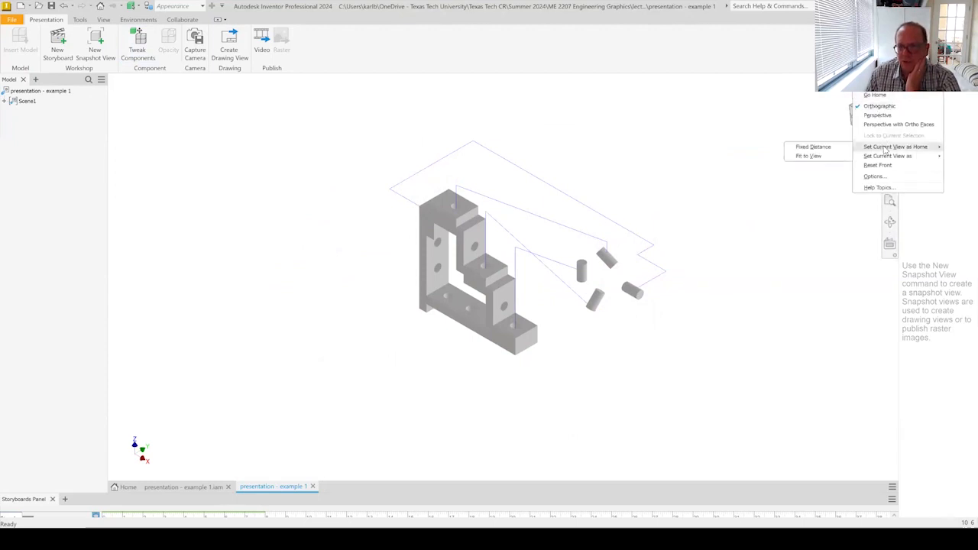
{"action": "left_click", "coordinate": [814, 157]}
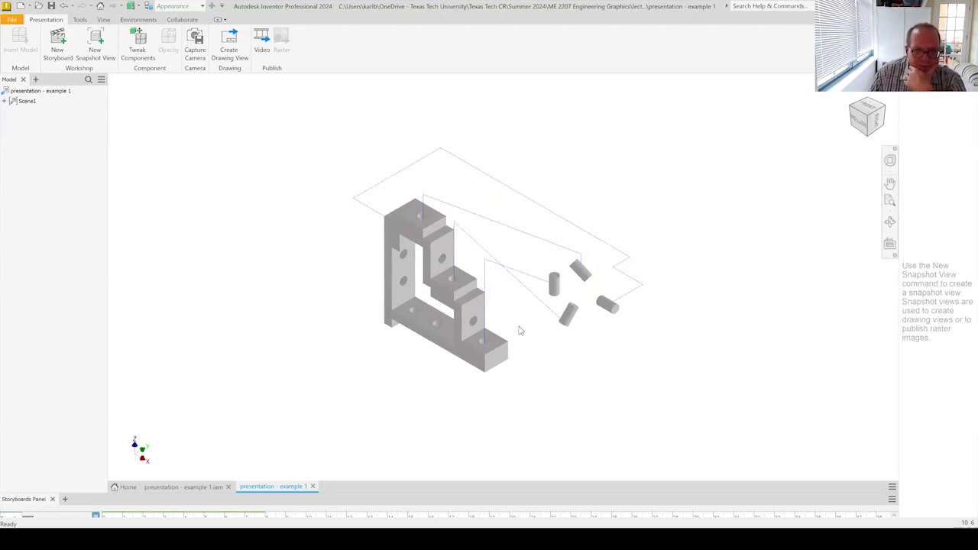
Tweak the tall rear bar with four holes out of the assembly and around to the front, ending with a move of about 132 mm along Y.
{"action": "right_click", "coordinate": [391, 281]}
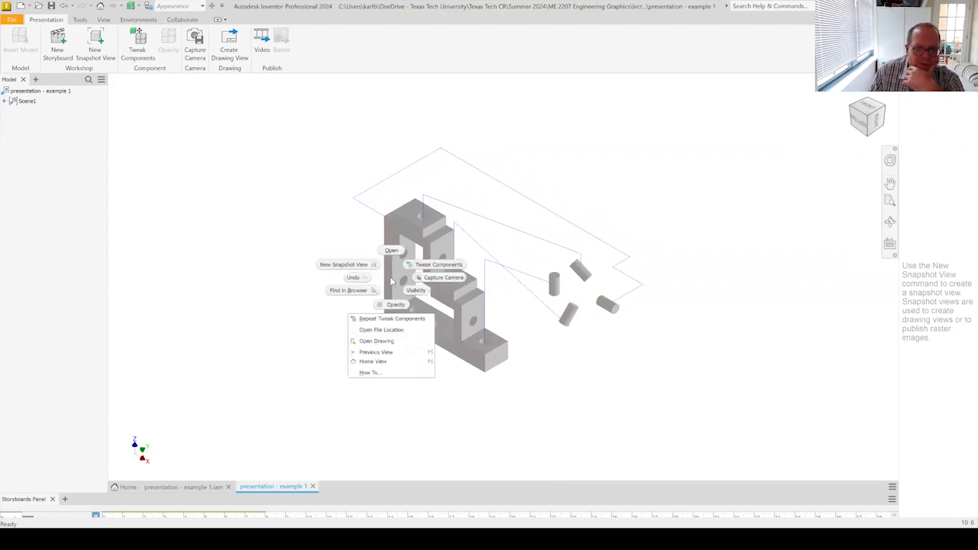
{"action": "left_click", "coordinate": [448, 268]}
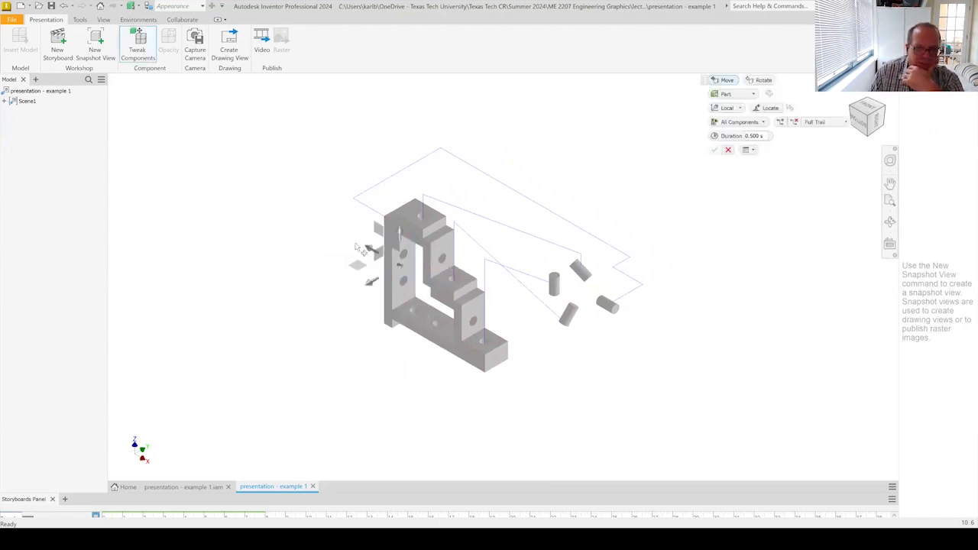
{"action": "left_click_drag", "start_coordinate": [373, 252], "coordinate": [391, 340]}
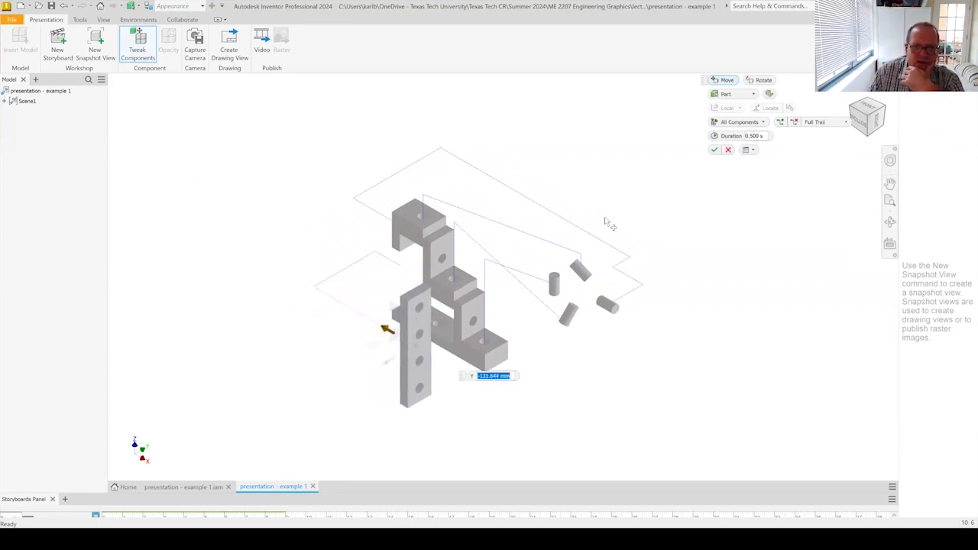
Rotate the tall bar about two axes so it lies tilted diagonally, and move it about 82 mm along its local Y away from the base.
{"action": "left_click", "coordinate": [764, 80]}
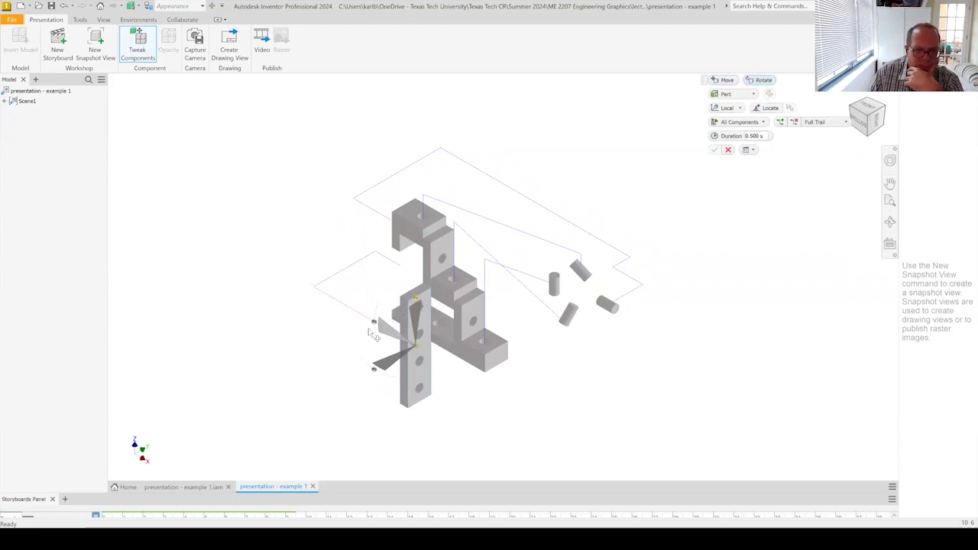
{"action": "left_click_drag", "start_coordinate": [380, 328], "coordinate": [428, 357]}
{"action": "left_click_drag", "start_coordinate": [376, 376], "coordinate": [389, 398]}
{"action": "left_click", "coordinate": [723, 79]}
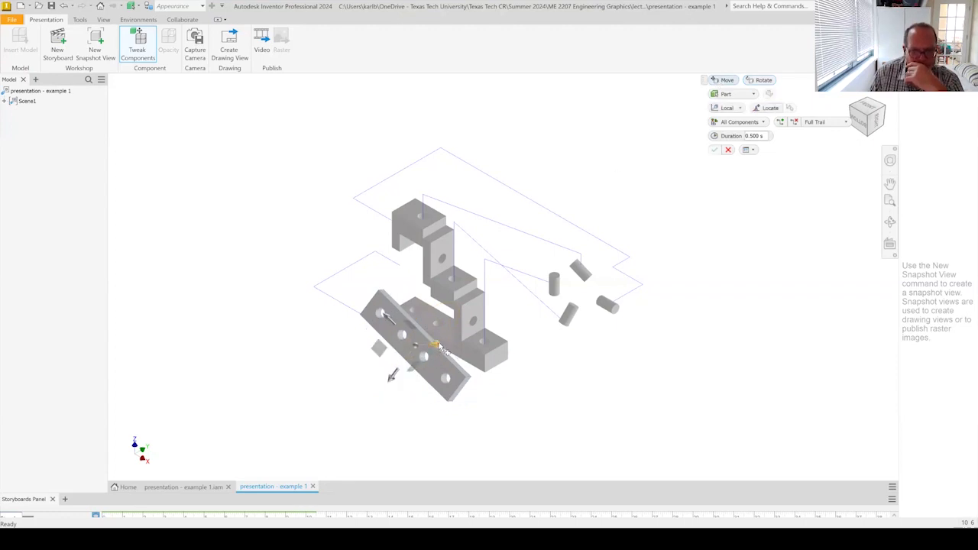
{"action": "left_click_drag", "start_coordinate": [437, 348], "coordinate": [392, 374]}
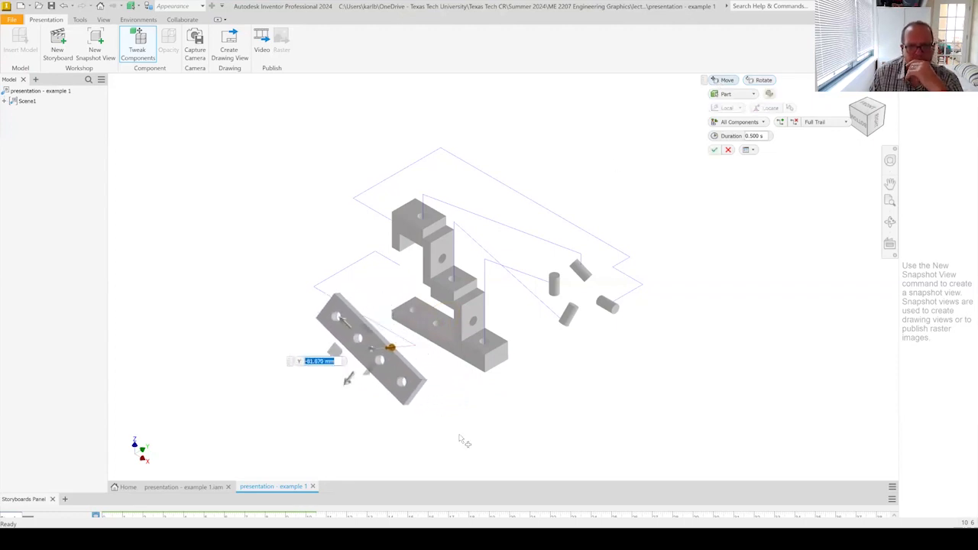
{"action": "left_click", "coordinate": [714, 151]}
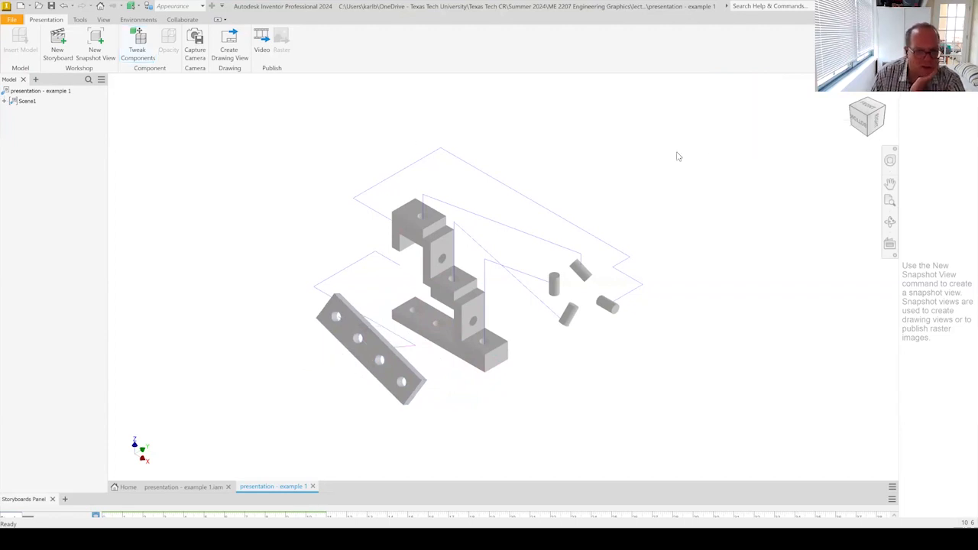
Tweak the topmost L-bracket about 78 mm along negative X, away from the upper Z-bracket.
{"action": "right_click", "coordinate": [409, 224]}
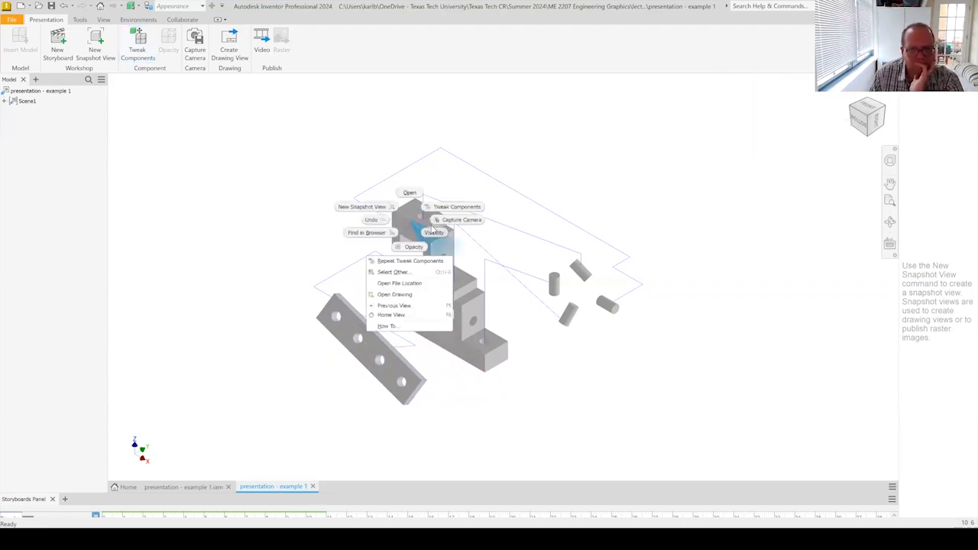
{"action": "left_click", "coordinate": [432, 210]}
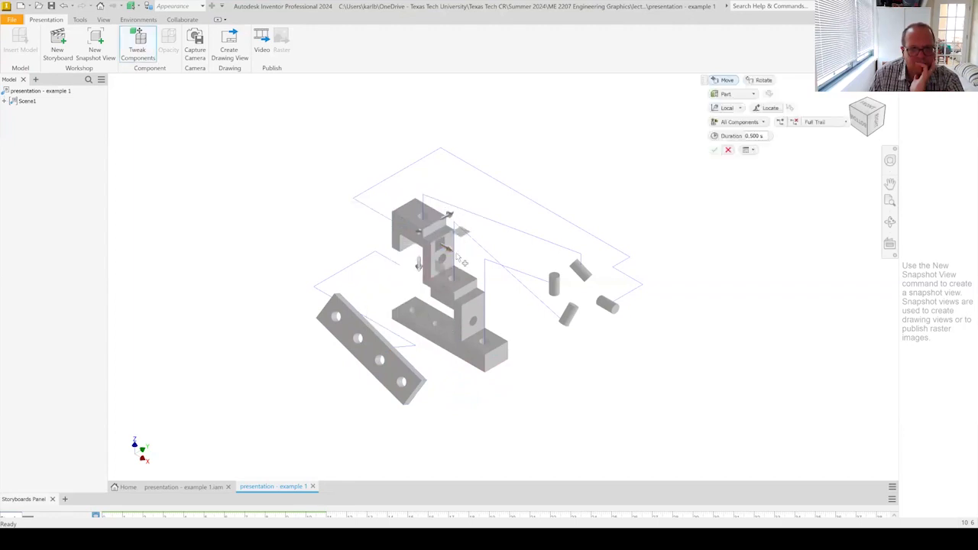
{"action": "left_click_drag", "start_coordinate": [439, 248], "coordinate": [389, 235]}
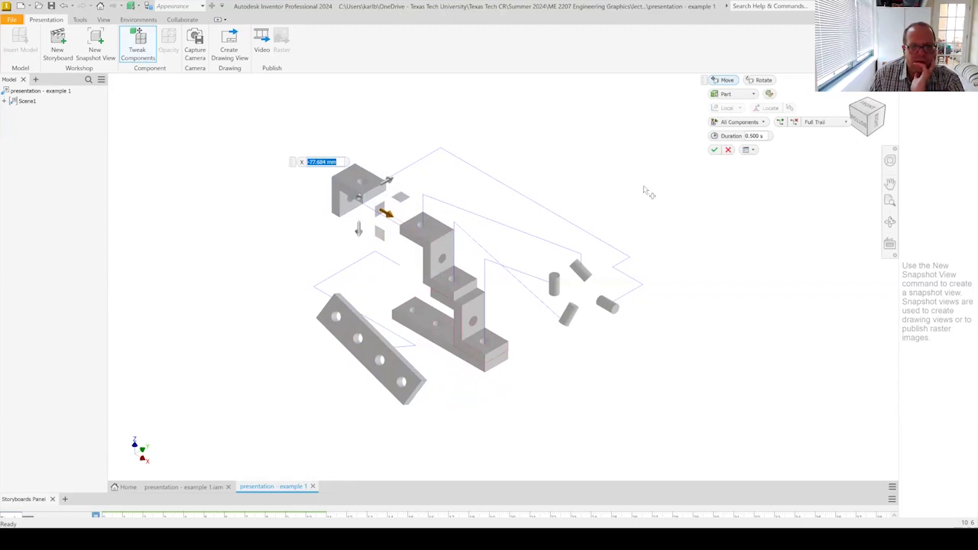
{"action": "left_click", "coordinate": [714, 150]}
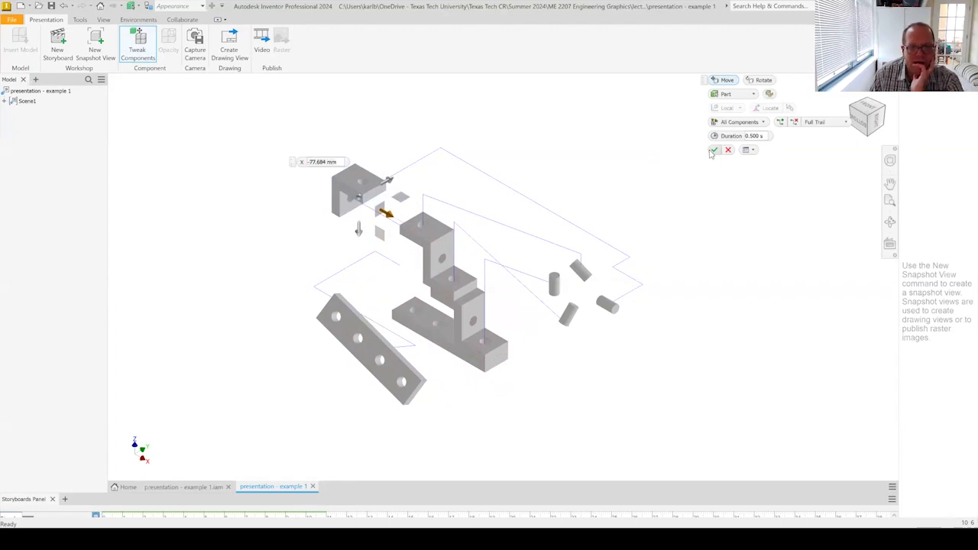
Tweak the upper Z-bracket about 41 mm up along Y and about 13 mm along Z.
{"action": "right_click", "coordinate": [432, 246]}
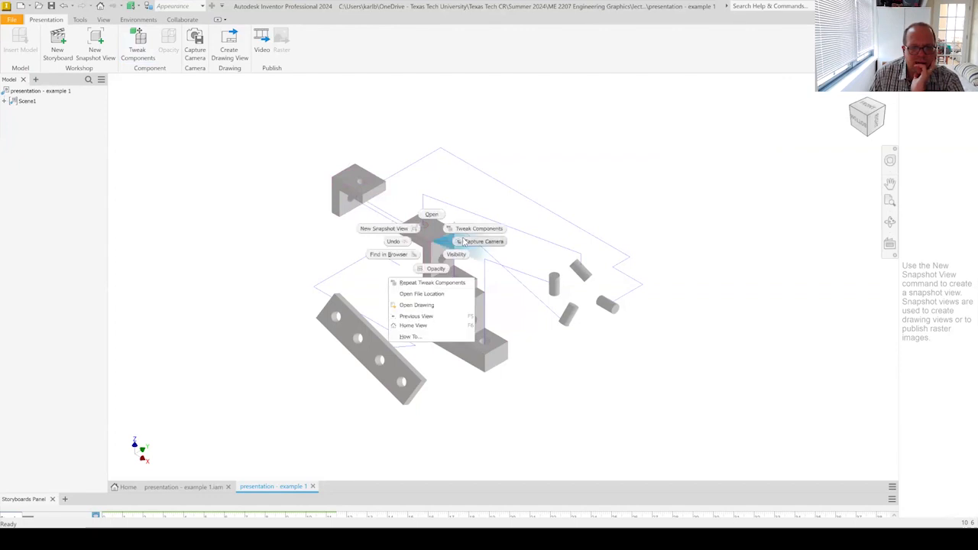
{"action": "left_click", "coordinate": [459, 229]}
{"action": "left_click_drag", "start_coordinate": [445, 231], "coordinate": [441, 196]}
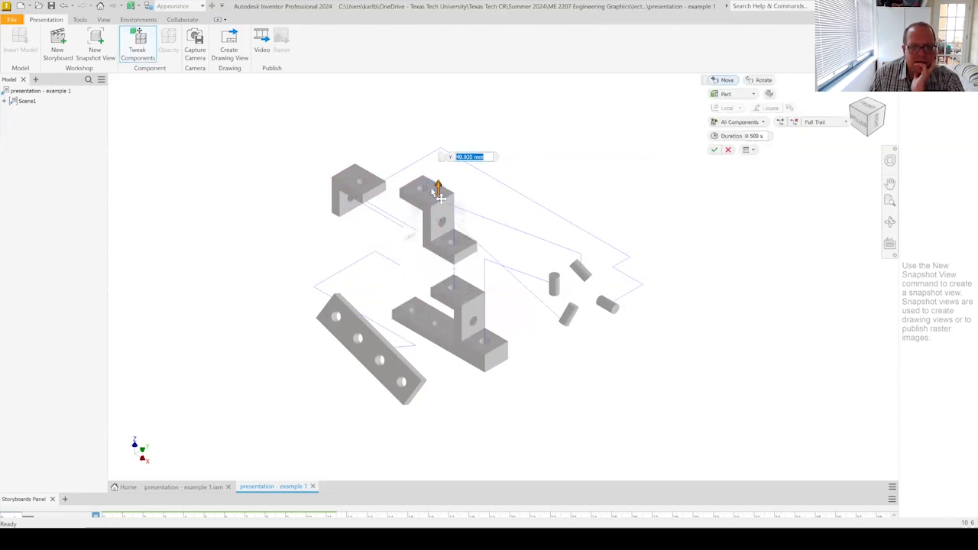
{"action": "mouse_move", "coordinate": [409, 238]}
{"action": "left_mouse_down"}
{"action": "mouse_move", "coordinate": [383, 253]}
{"action": "mouse_move", "coordinate": [412, 237]}
{"action": "mouse_move", "coordinate": [422, 244]}
{"action": "mouse_move", "coordinate": [404, 254]}
{"action": "left_mouse_up"}
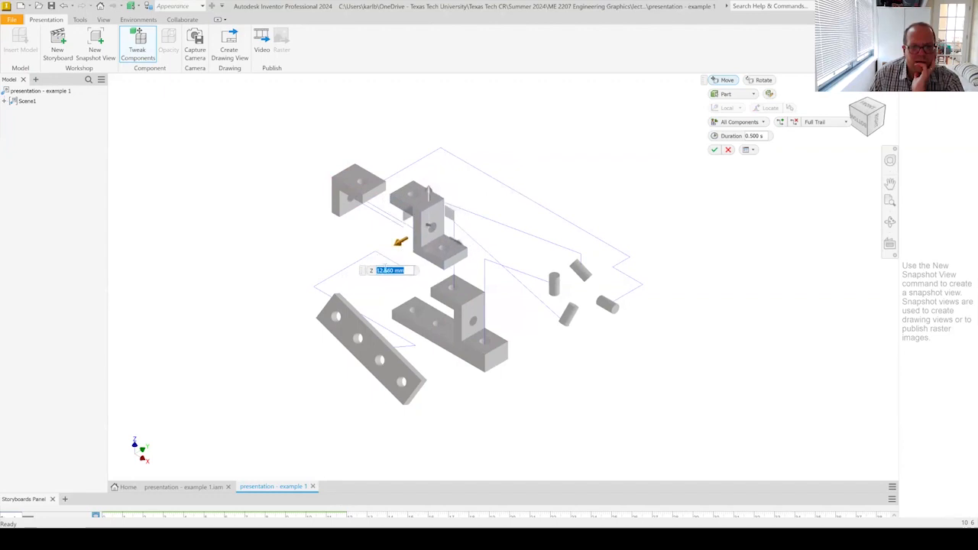
{"action": "left_click", "coordinate": [716, 150]}
Tweak the lower Z-bracket about 11 mm up off the base bar, and move it outward and higher beside the upper Z-bracket.
{"action": "right_click", "coordinate": [471, 299]}
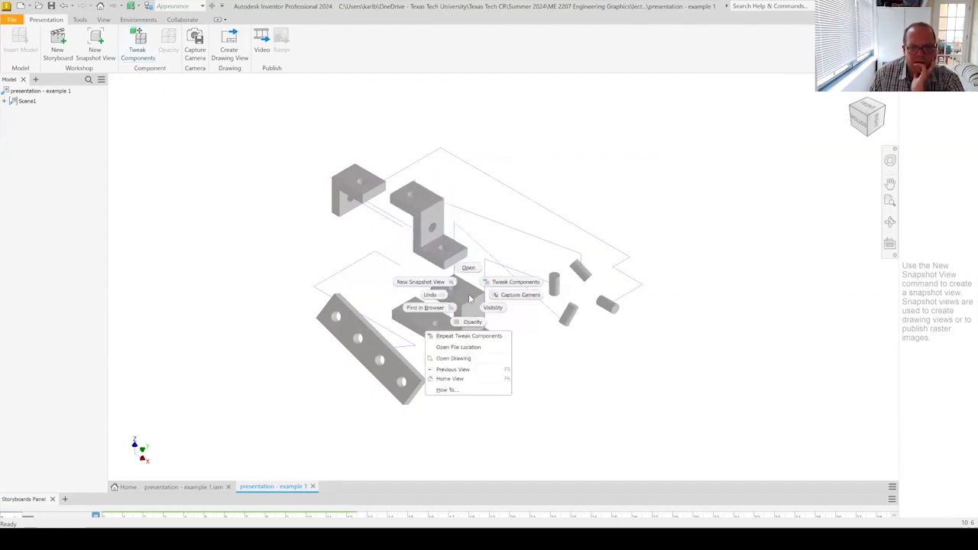
{"action": "left_click", "coordinate": [516, 285]}
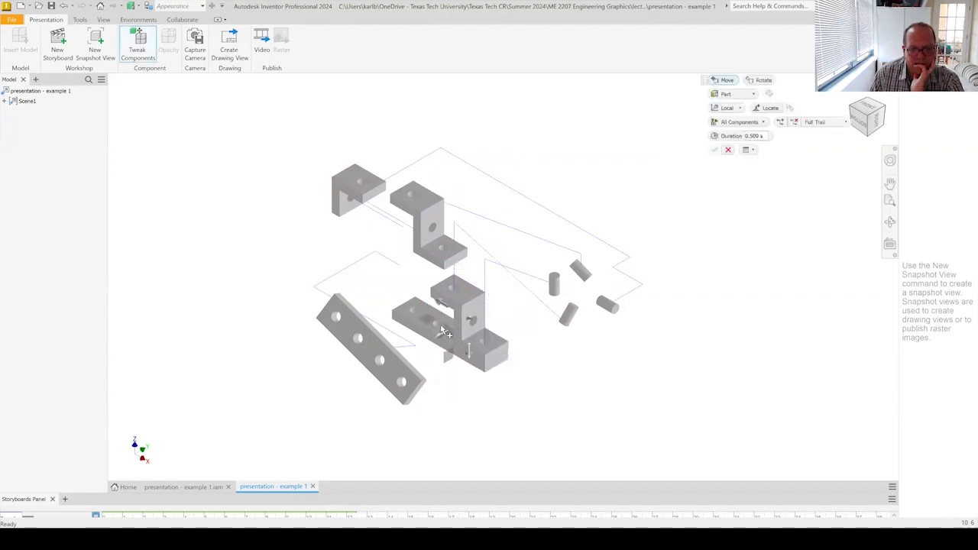
{"action": "left_click", "coordinate": [472, 351]}
{"action": "mouse_move", "coordinate": [470, 349]}
{"action": "left_mouse_down"}
{"action": "mouse_move", "coordinate": [466, 290]}
{"action": "mouse_move", "coordinate": [474, 348]}
{"action": "left_mouse_up"}
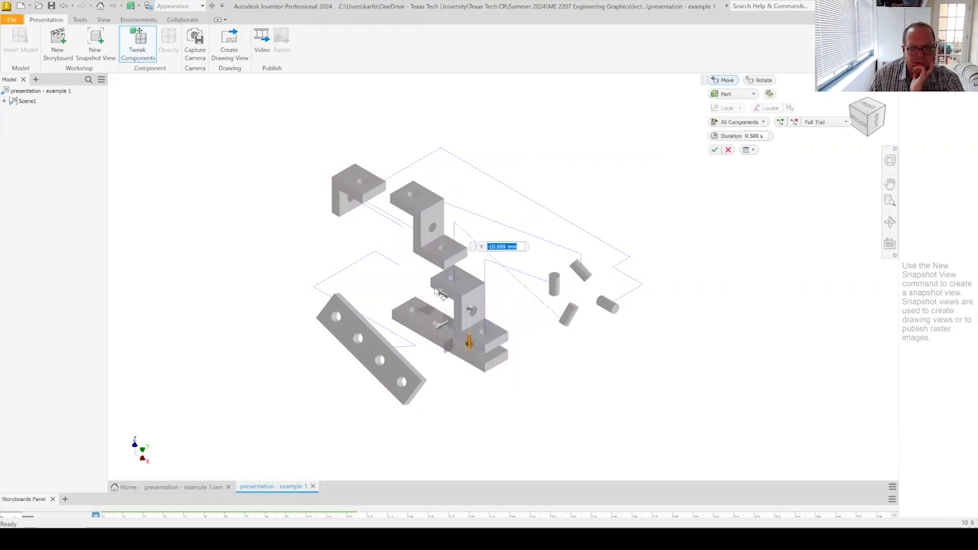
{"action": "left_click_drag", "start_coordinate": [461, 304], "coordinate": [488, 277]}
Rotate the lower Z-bracket 90° so its upper flange points toward the exploded pegs.
{"action": "left_click", "coordinate": [766, 83]}
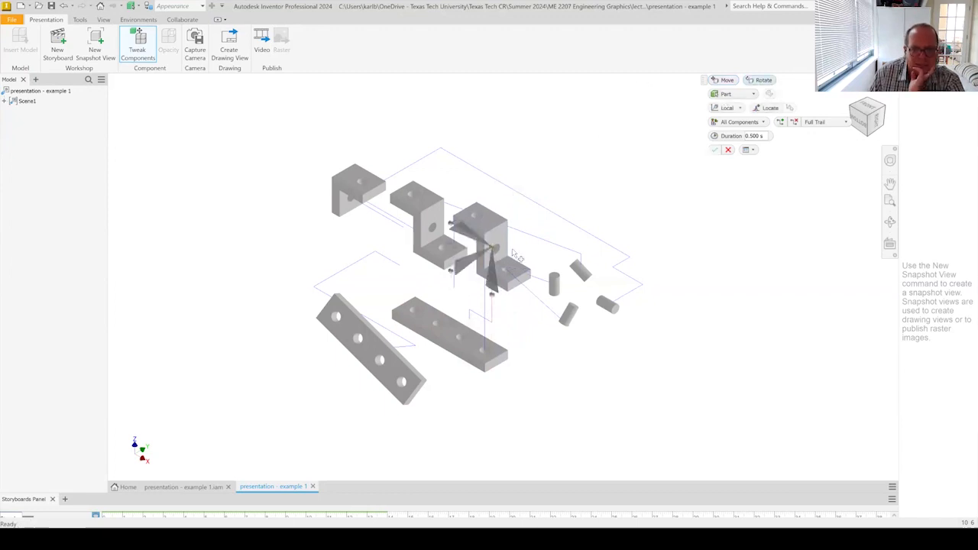
{"action": "left_click_drag", "start_coordinate": [456, 229], "coordinate": [534, 227]}
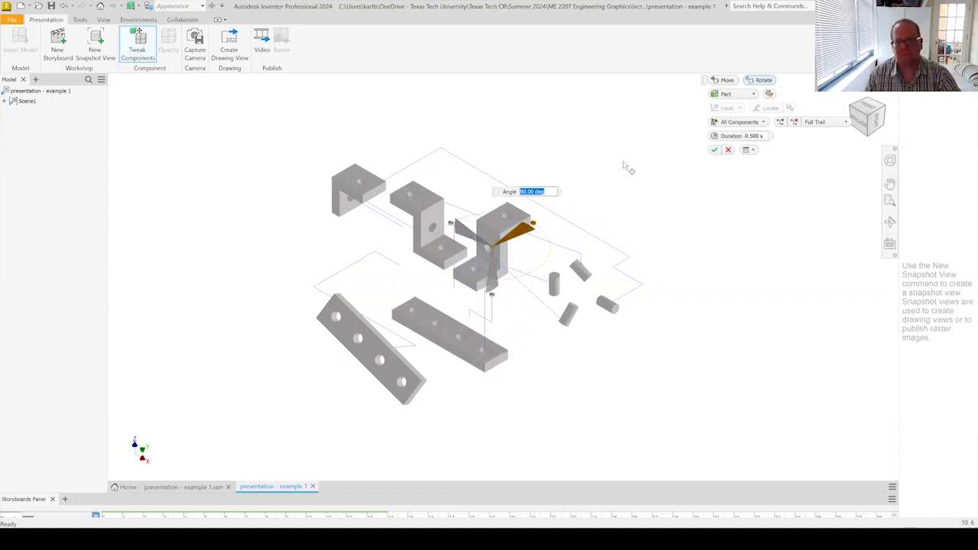
{"action": "left_click", "coordinate": [715, 150]}
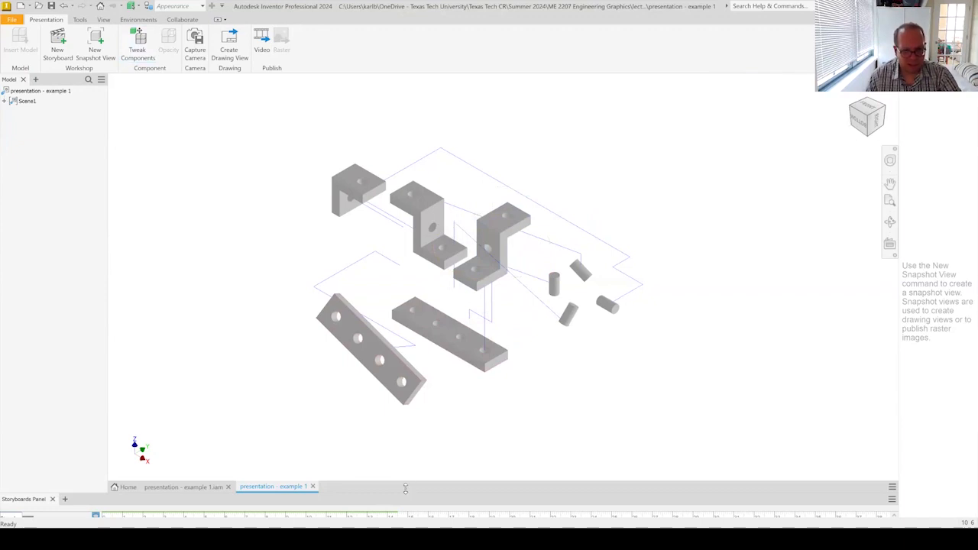
Enlarge the storyboard timeline area and return the storyboard to its start.
{"action": "left_click_drag", "start_coordinate": [405, 491], "coordinate": [406, 431]}
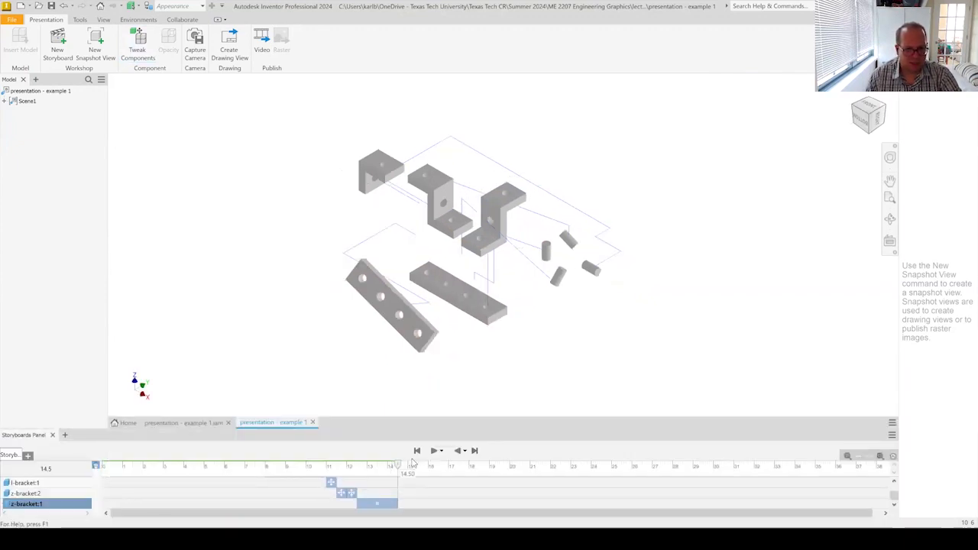
{"action": "left_click", "coordinate": [417, 451]}
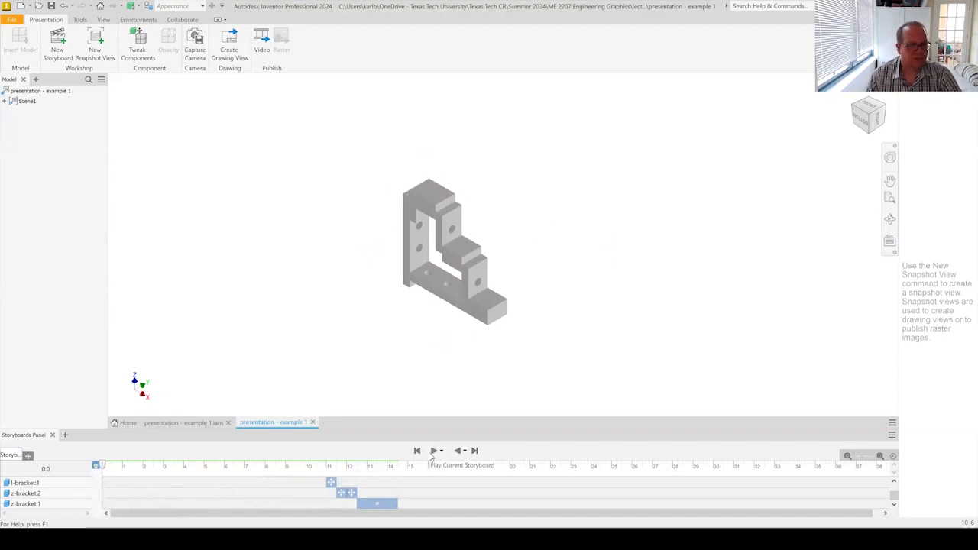
Save the presentation as presentation - example 1.ipn in the temp folder.
{"action": "left_click", "coordinate": [50, 6]}
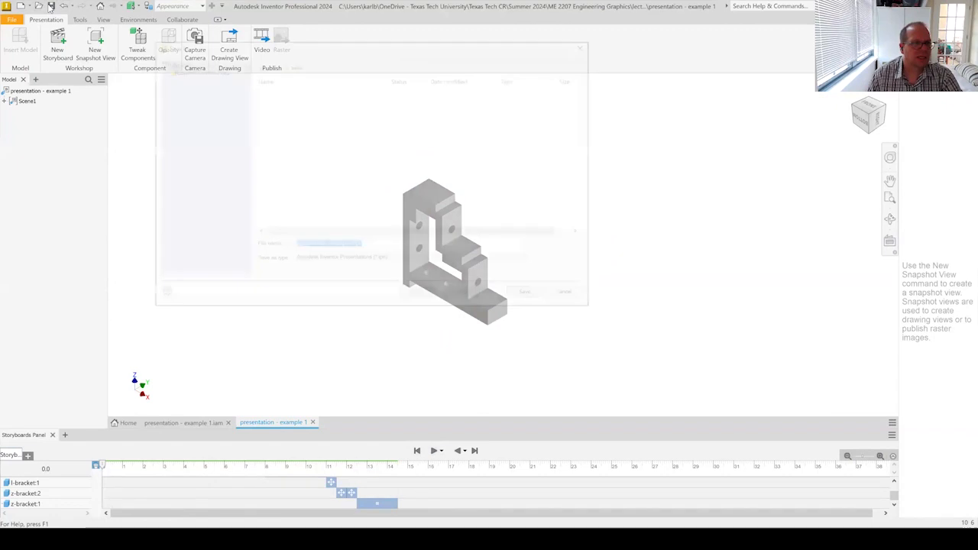
{"action": "left_click", "coordinate": [512, 285]}
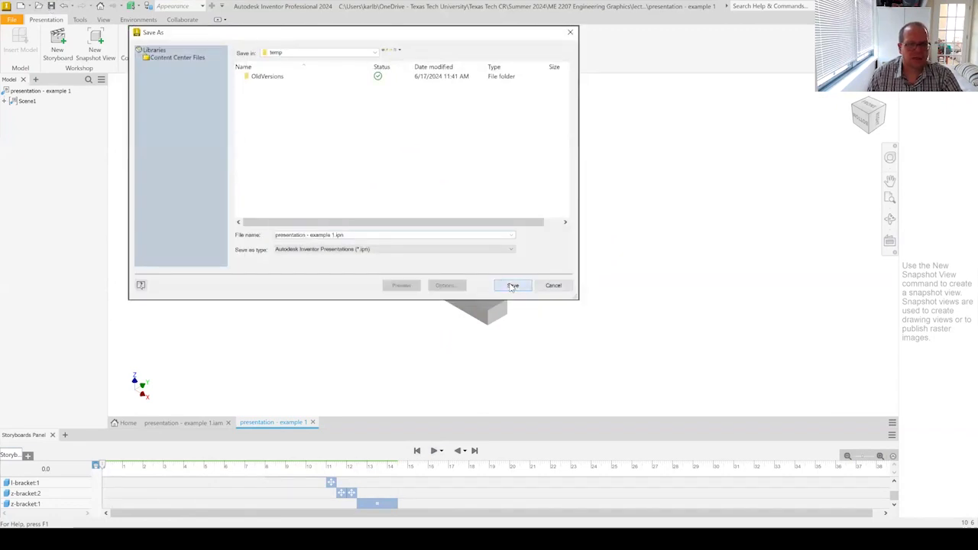
{"action": "left_click", "coordinate": [317, 45]}
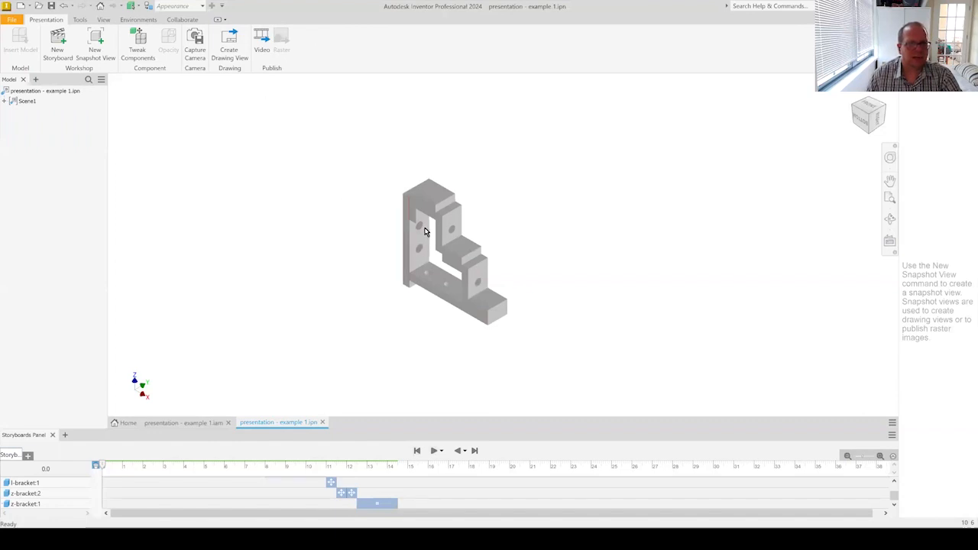
Publish the current storyboard as a WMV video named Storyboard1 in the temp folder, at the current document window size and 15 frames per second.
{"action": "left_click", "coordinate": [265, 41]}
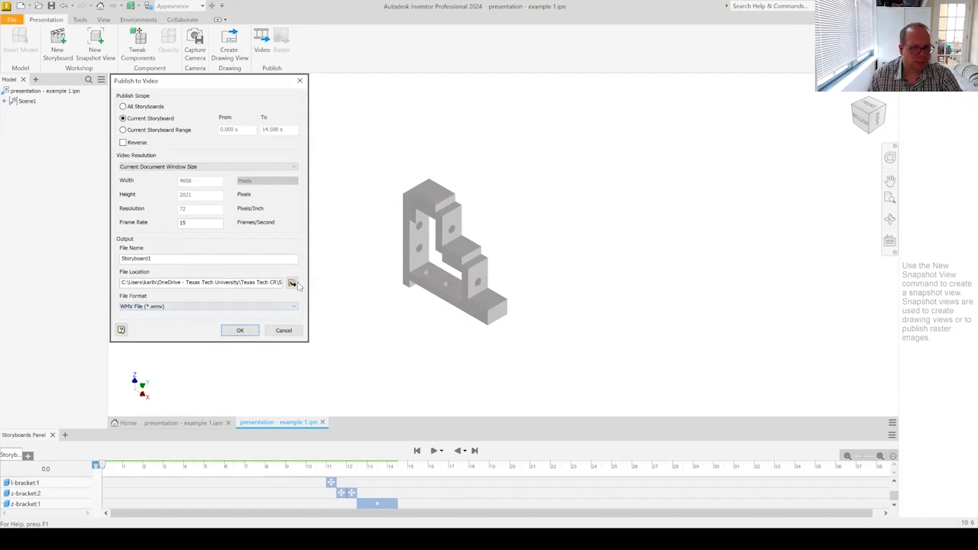
{"action": "left_click", "coordinate": [292, 284]}
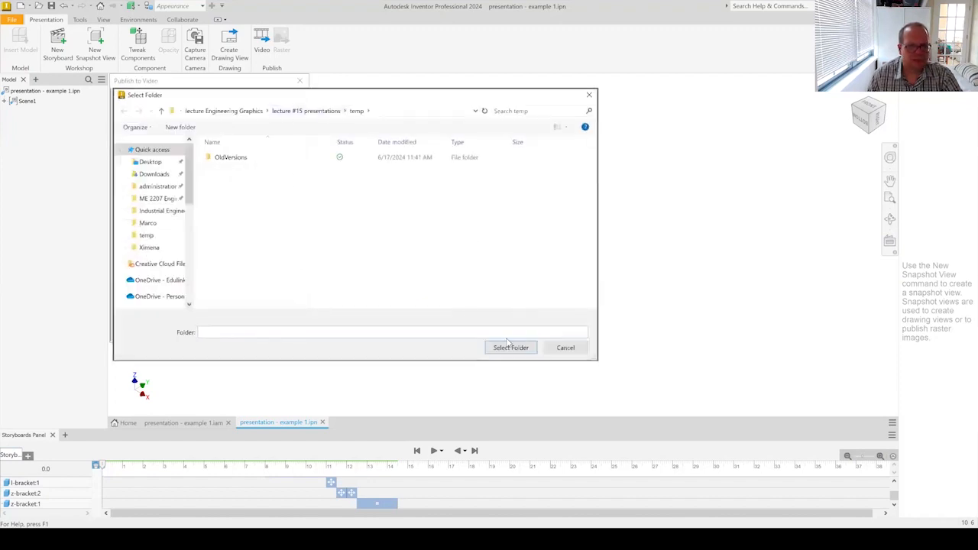
{"action": "left_click", "coordinate": [512, 349]}
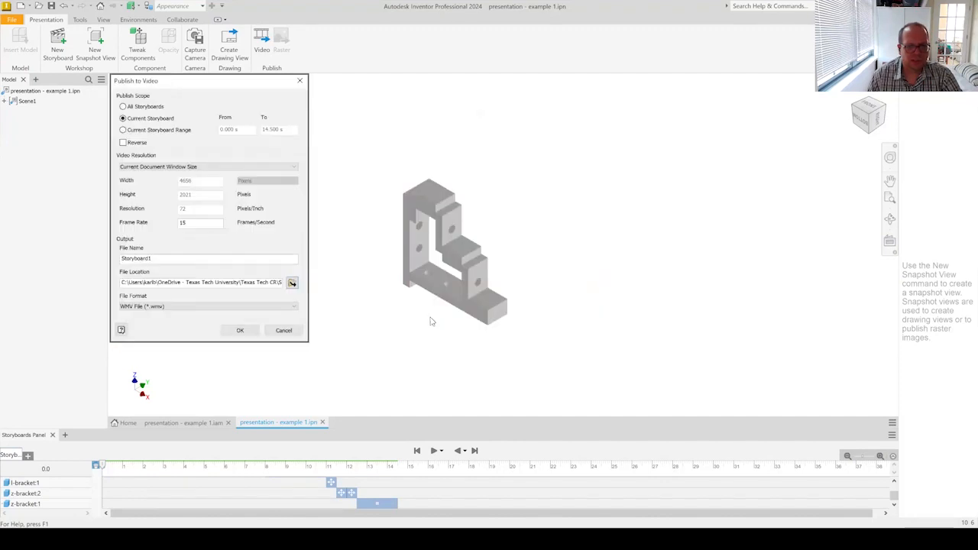
{"action": "left_click", "coordinate": [244, 336]}
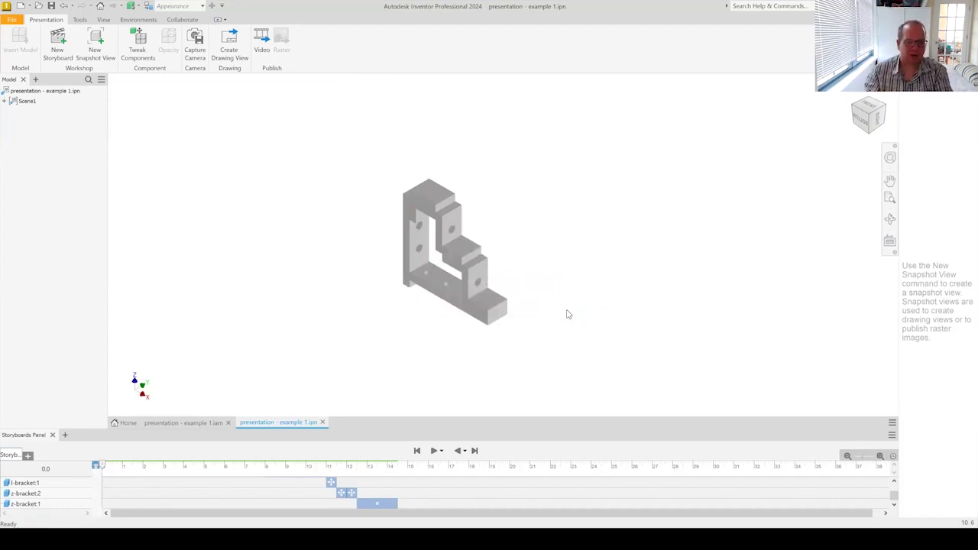
Create a snapshot view of the assembled state at the storyboard's start, and another of the exploded state at its end.
{"action": "left_click", "coordinate": [98, 39]}
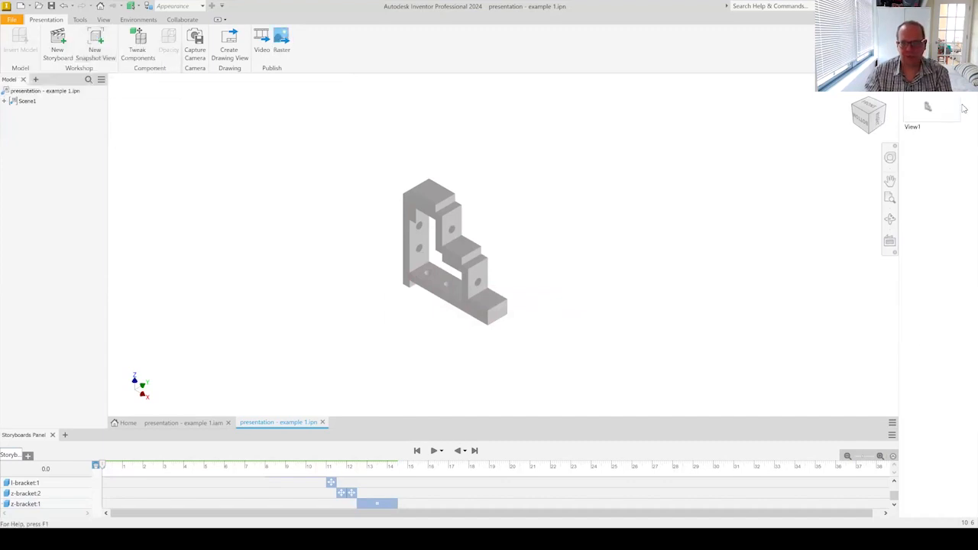
{"action": "left_click", "coordinate": [474, 451]}
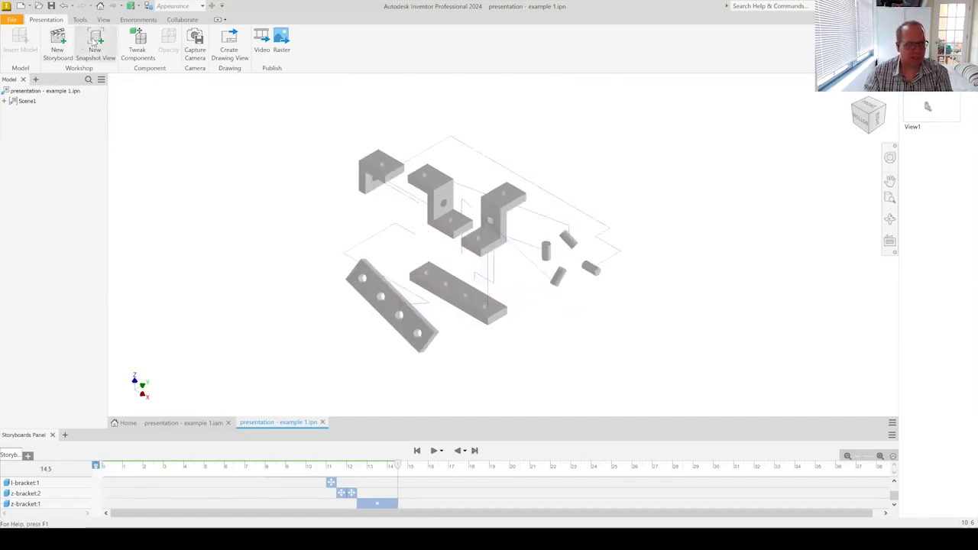
{"action": "left_click", "coordinate": [94, 41]}
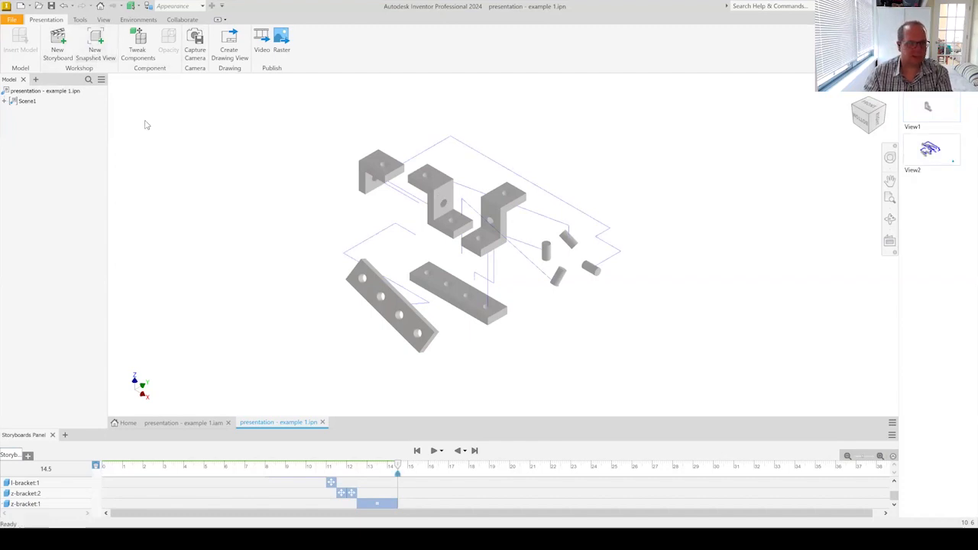
Create a new drawing of the presentation from the metric ANSI (mm).idw template.
{"action": "left_click", "coordinate": [229, 40]}
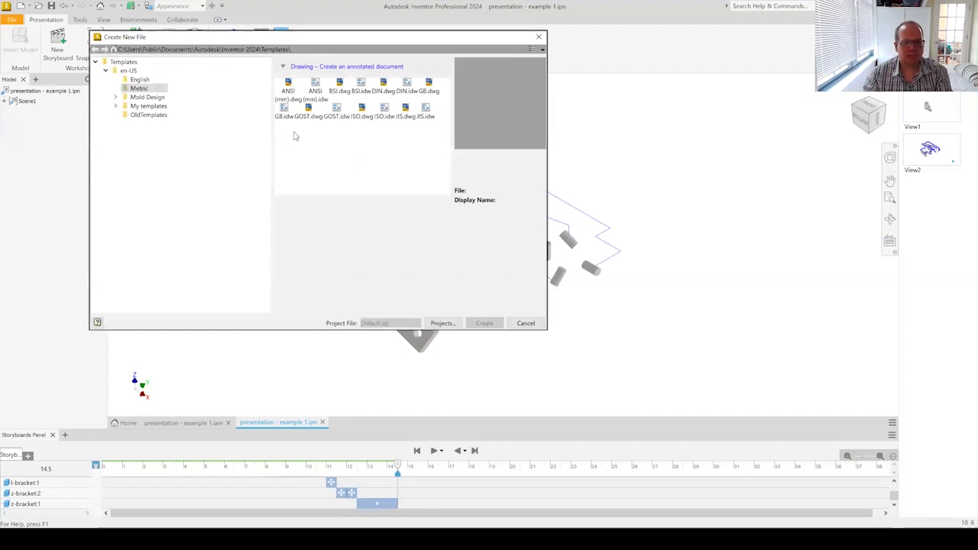
{"action": "left_click", "coordinate": [315, 87]}
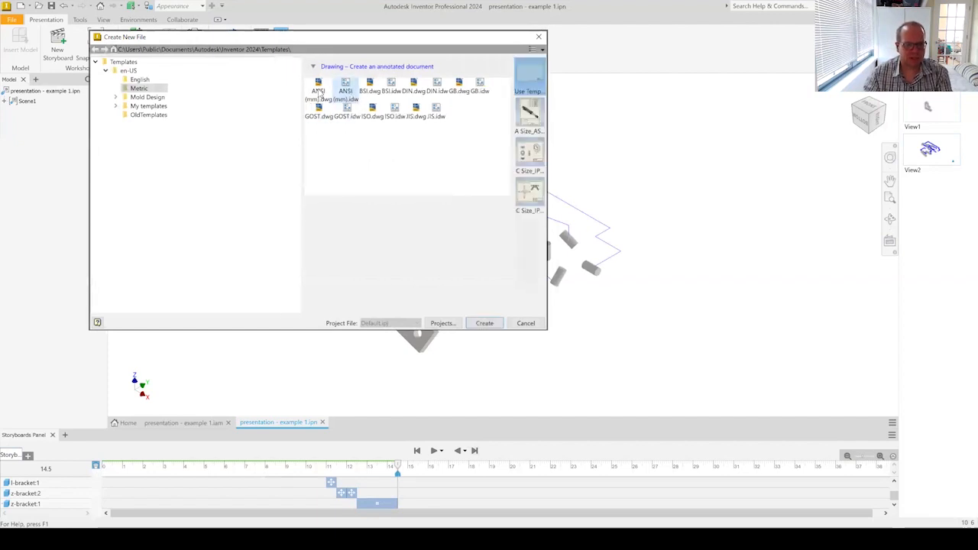
{"action": "left_click", "coordinate": [479, 325]}
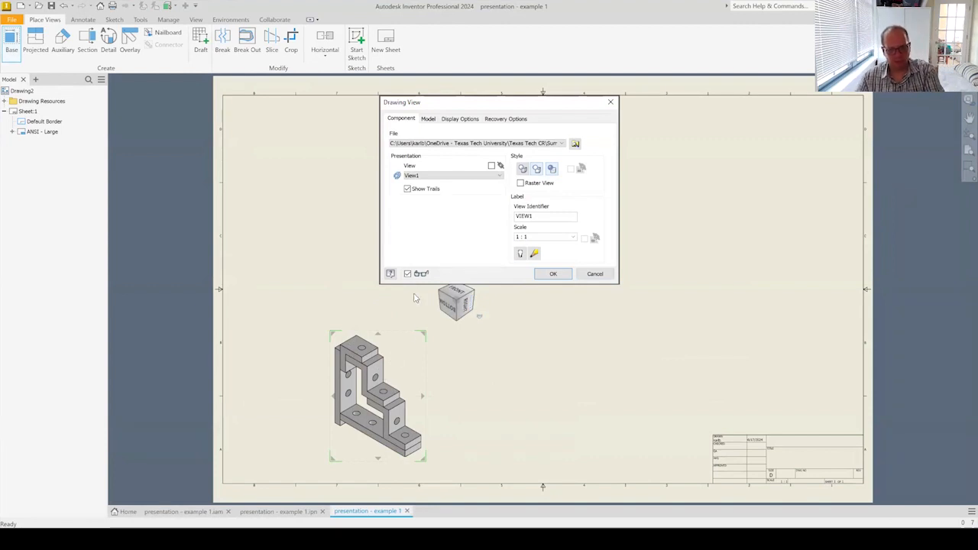
Place the exploded View2 as the base view at scale 2 with trails hidden, positioned in the sheet's upper-left area clear of the title block.
{"action": "left_click", "coordinate": [499, 177]}
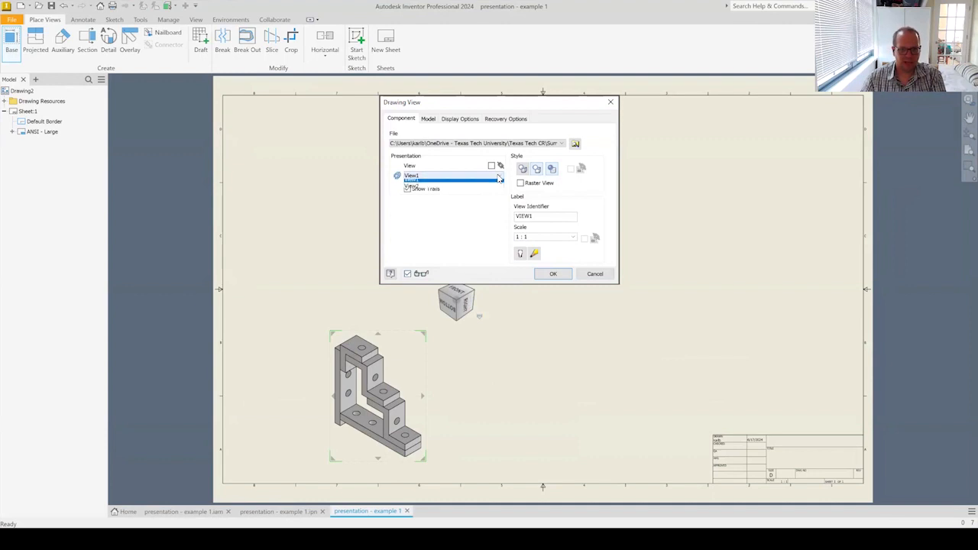
{"action": "left_click", "coordinate": [482, 190]}
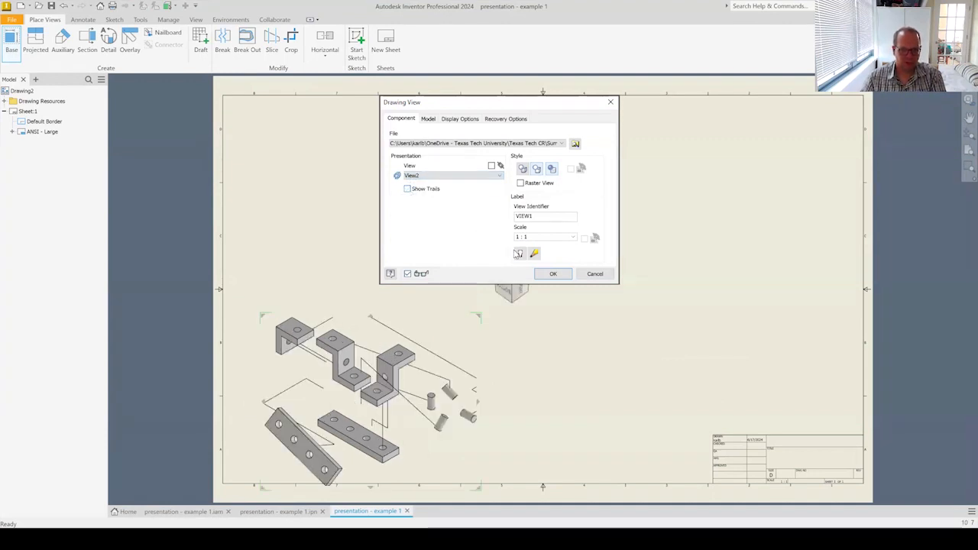
{"action": "left_click_drag", "start_coordinate": [542, 237], "coordinate": [518, 238]}
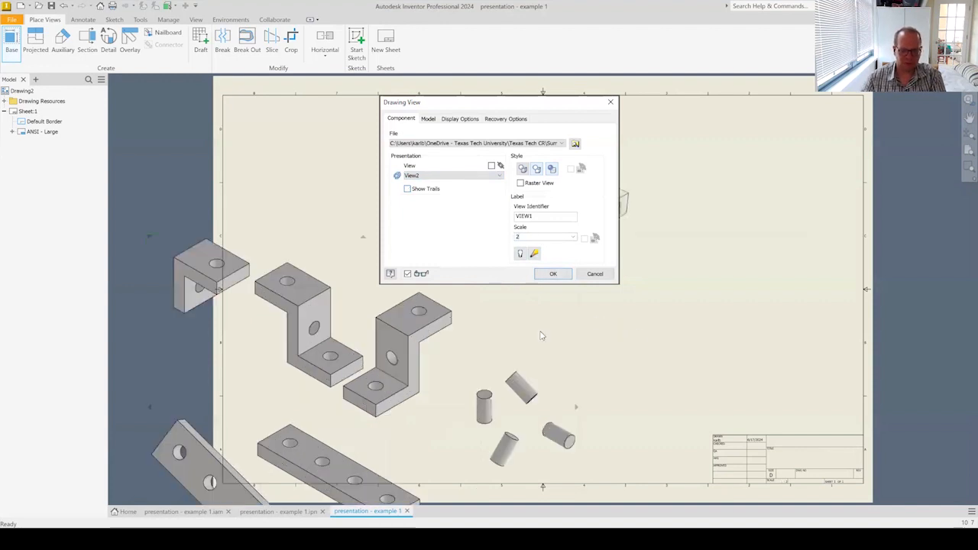
{"action": "mouse_move", "coordinate": [292, 234]}
{"action": "left_mouse_down"}
{"action": "mouse_move", "coordinate": [365, 157]}
{"action": "mouse_move", "coordinate": [376, 122]}
{"action": "mouse_move", "coordinate": [357, 142]}
{"action": "left_mouse_up"}
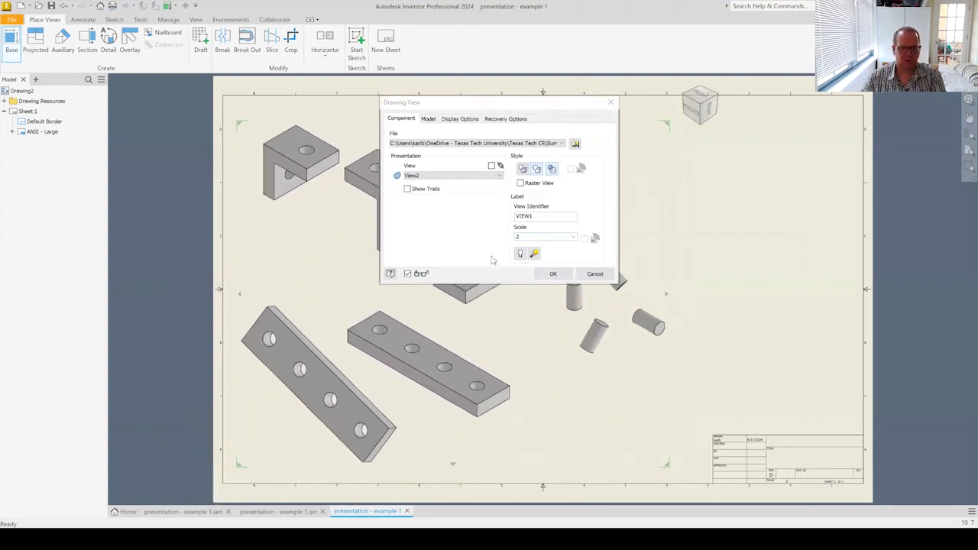
{"action": "left_click", "coordinate": [553, 274]}
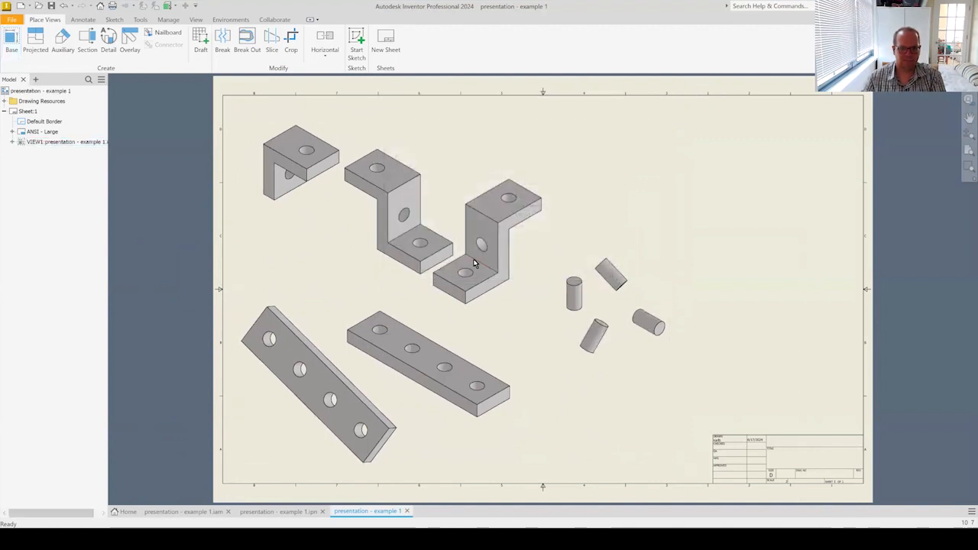
{"action": "right_click", "coordinate": [42, 143]}
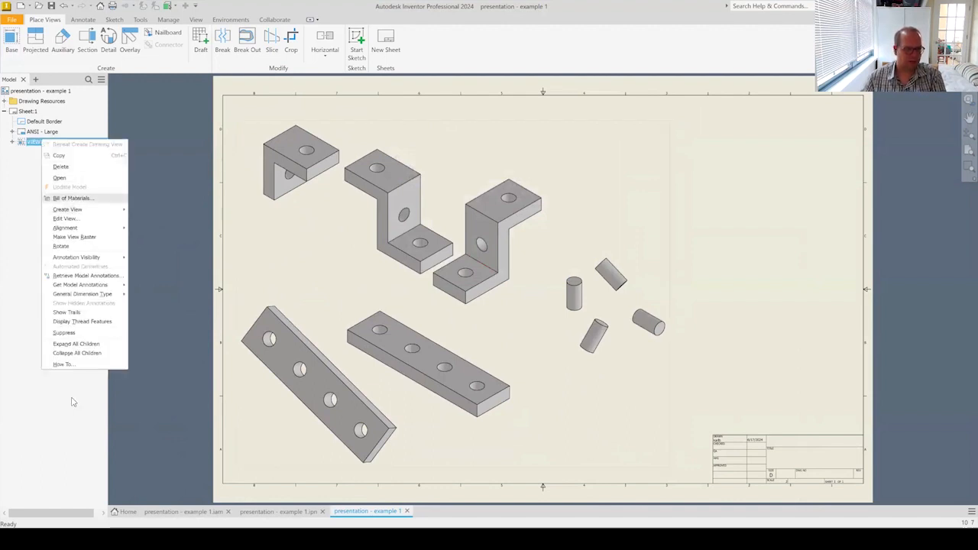
{"action": "left_click", "coordinate": [71, 198]}
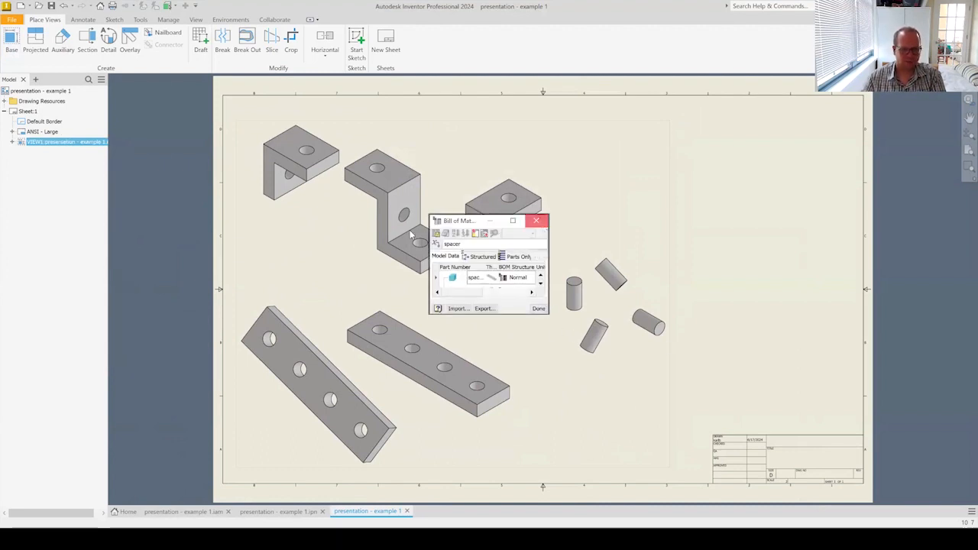
{"action": "left_click", "coordinate": [536, 220]}
Edit the exploded drawing view to remove its shading, leaving only the line display.
{"action": "right_click", "coordinate": [63, 144]}
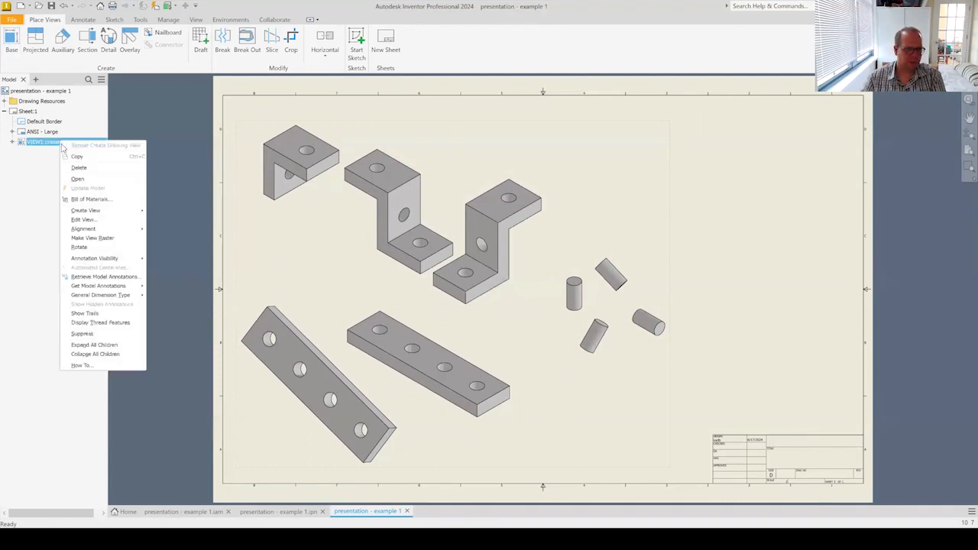
{"action": "left_click", "coordinate": [99, 221]}
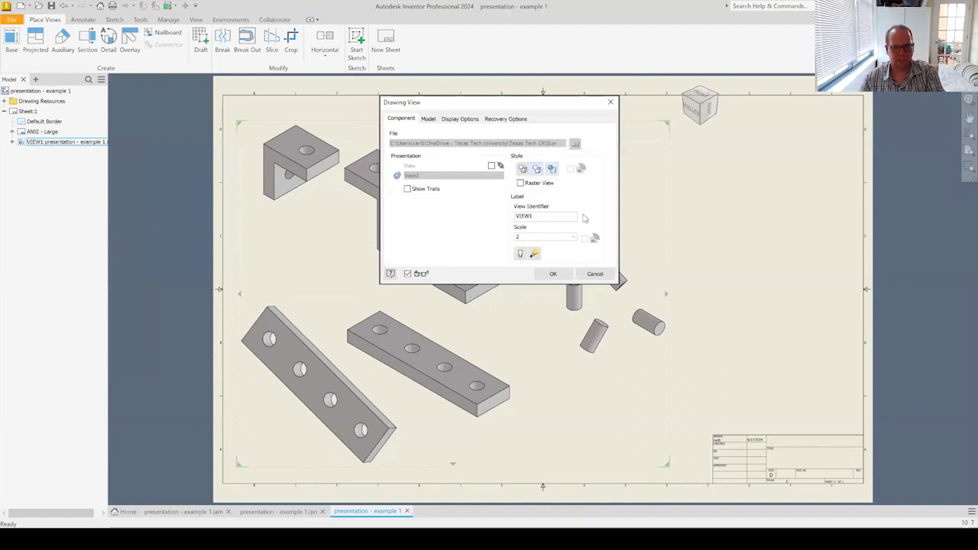
{"action": "left_click", "coordinate": [555, 274]}
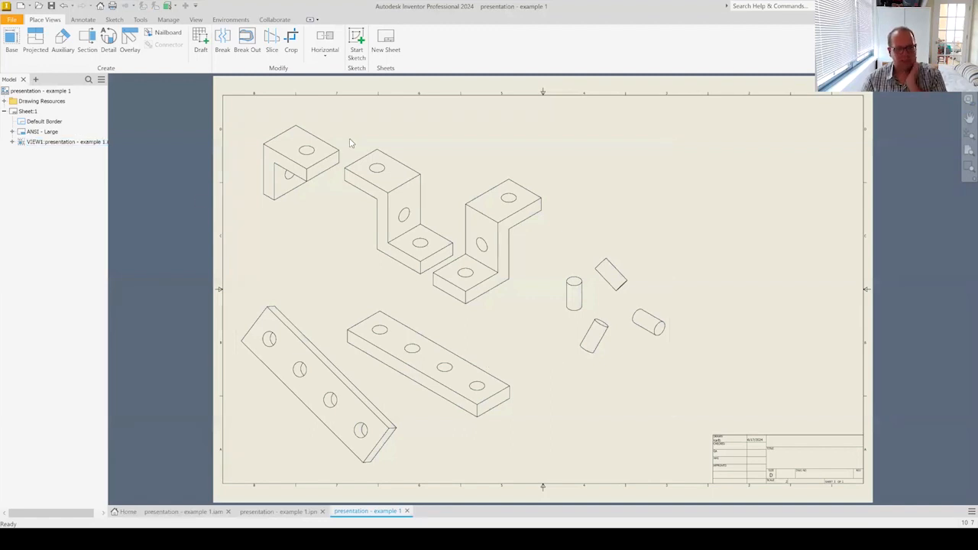
Set the text height of the Note Text (ANSI) style to 8 mm and save the style.
{"action": "left_click", "coordinate": [171, 22]}
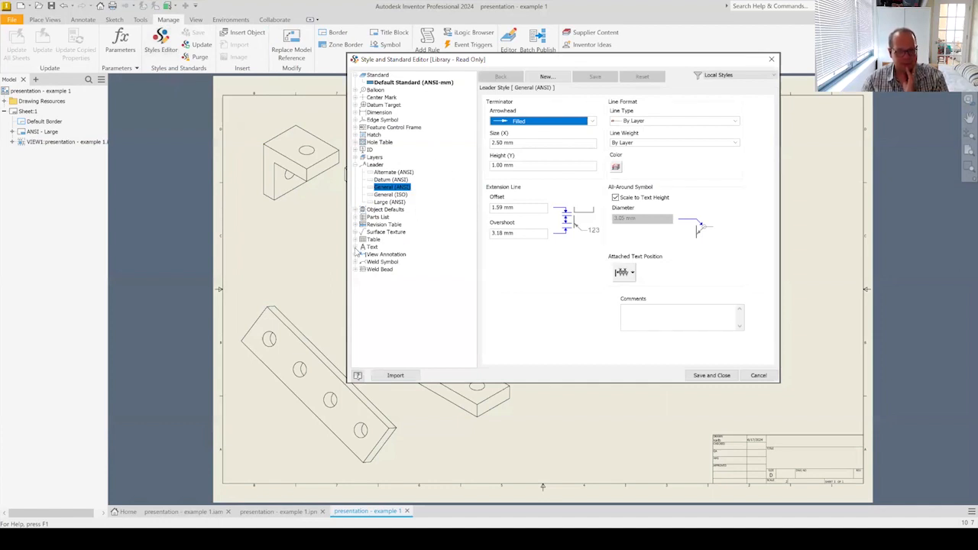
{"action": "left_click", "coordinate": [362, 248]}
{"action": "left_click", "coordinate": [394, 262]}
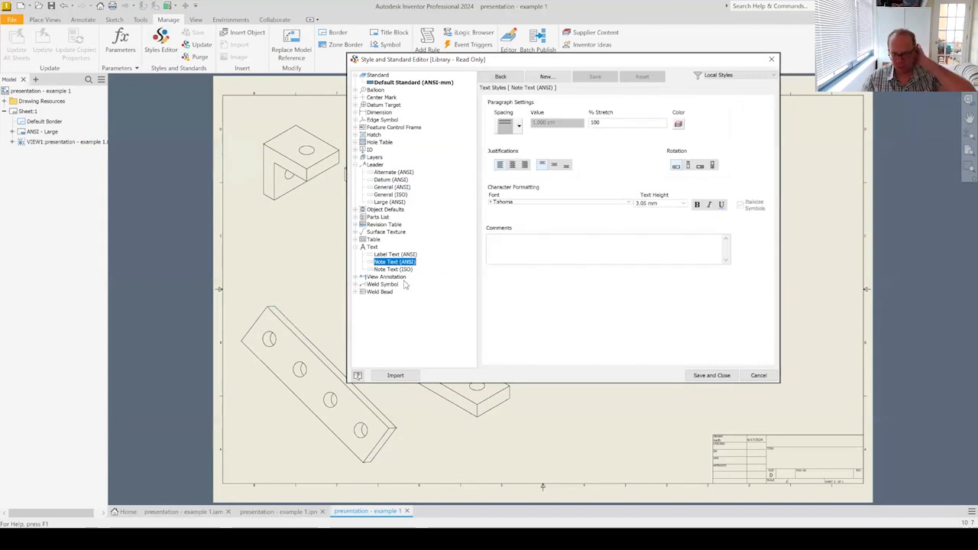
{"action": "left_click_drag", "start_coordinate": [661, 203], "coordinate": [639, 197]}
{"action": "type", "text": "8"}
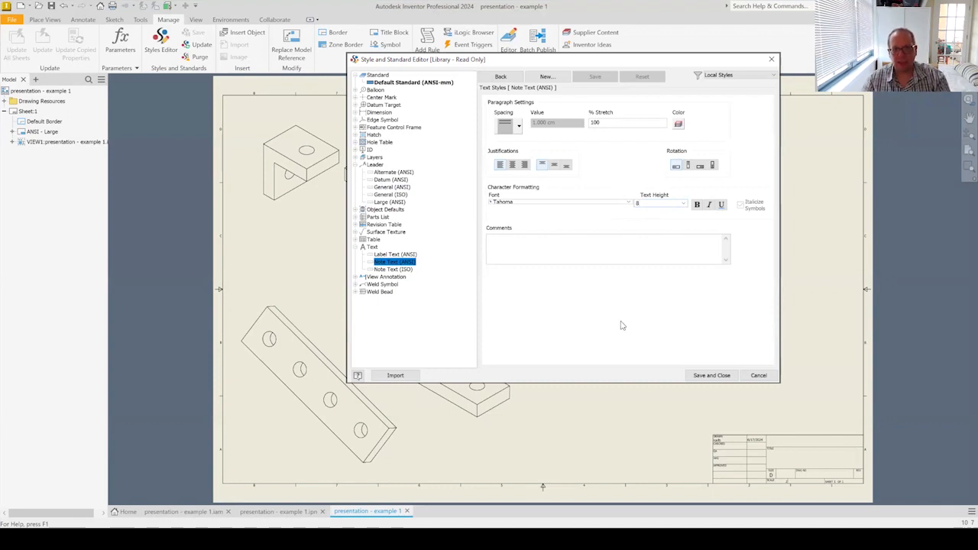
{"action": "left_click", "coordinate": [597, 249]}
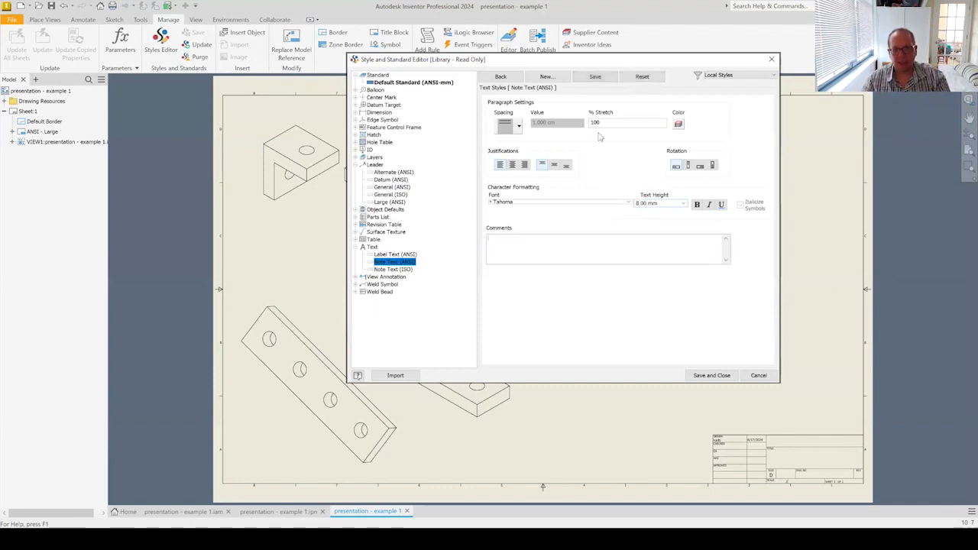
{"action": "left_click", "coordinate": [595, 76]}
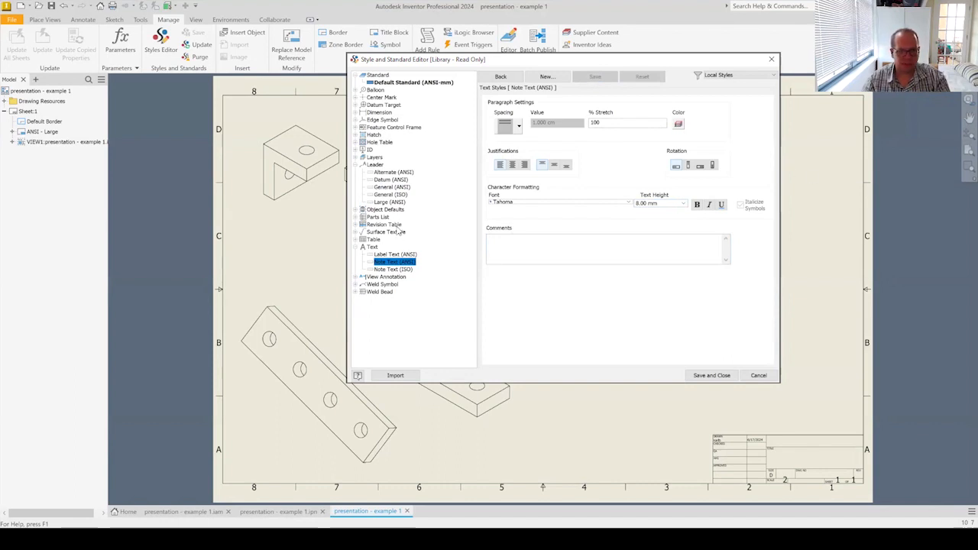
Set the General (ANSI) leader style's arrowhead size to 10 mm and height to 4 mm, then save the styles and close the editor.
{"action": "left_click", "coordinate": [398, 187]}
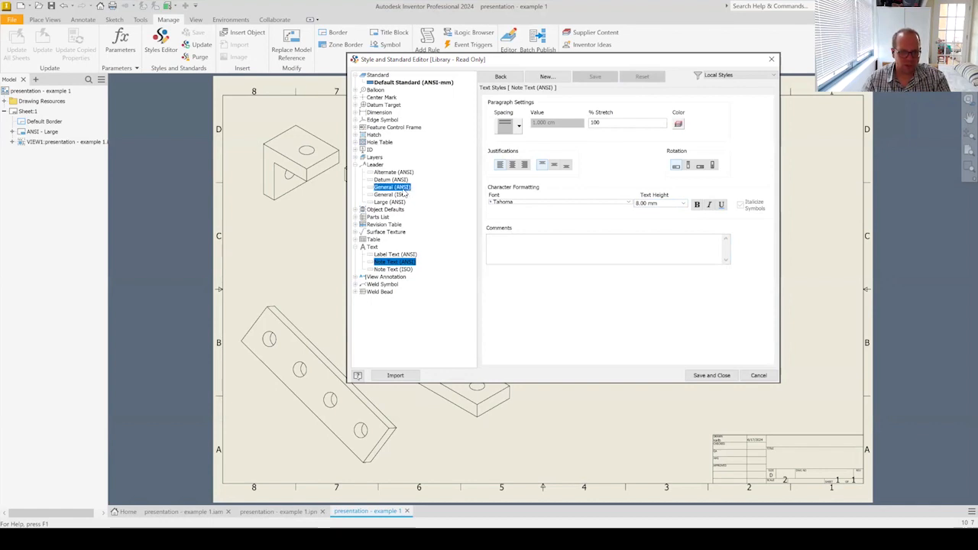
{"action": "left_click_drag", "start_coordinate": [516, 144], "coordinate": [464, 149]}
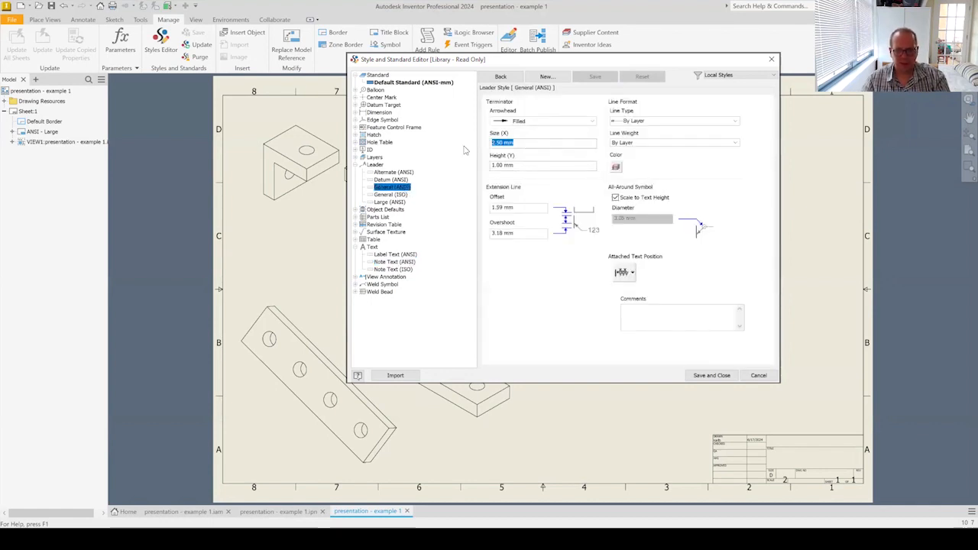
{"action": "type", "text": "10"}
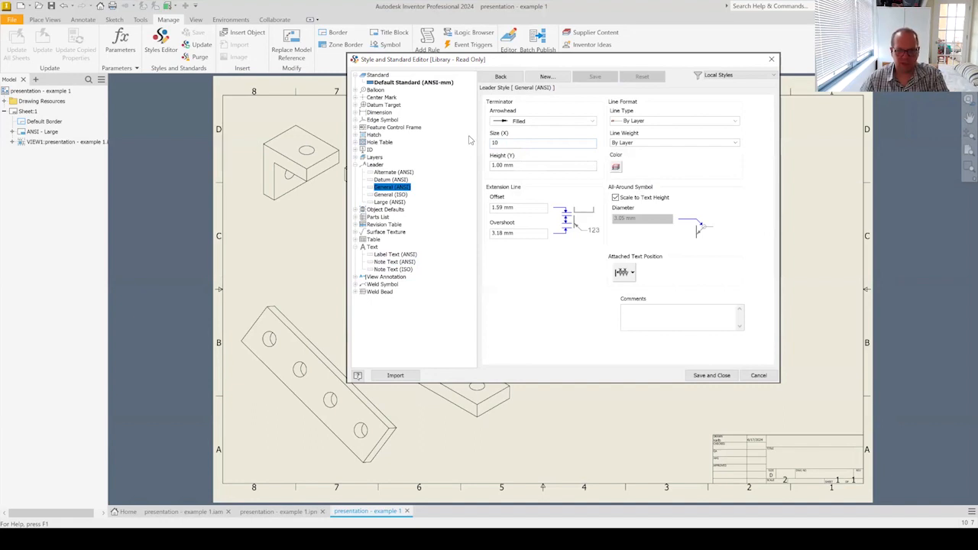
{"action": "key", "text": "Tab"}
{"action": "type", "text": "4"}
{"action": "left_click", "coordinate": [716, 377]}
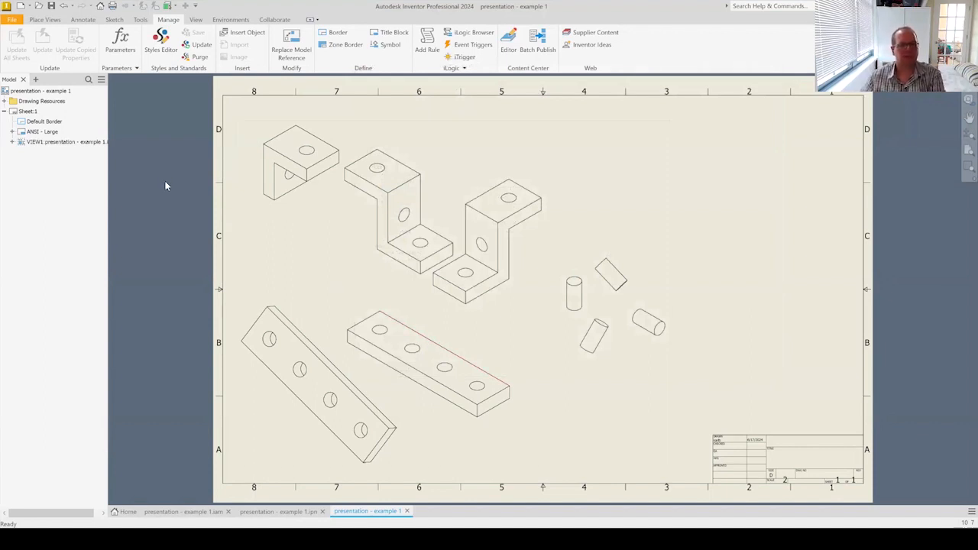
Insert a structured parts list for the exploded view directly above the title block at the sheet's right border.
{"action": "left_click", "coordinate": [44, 20]}
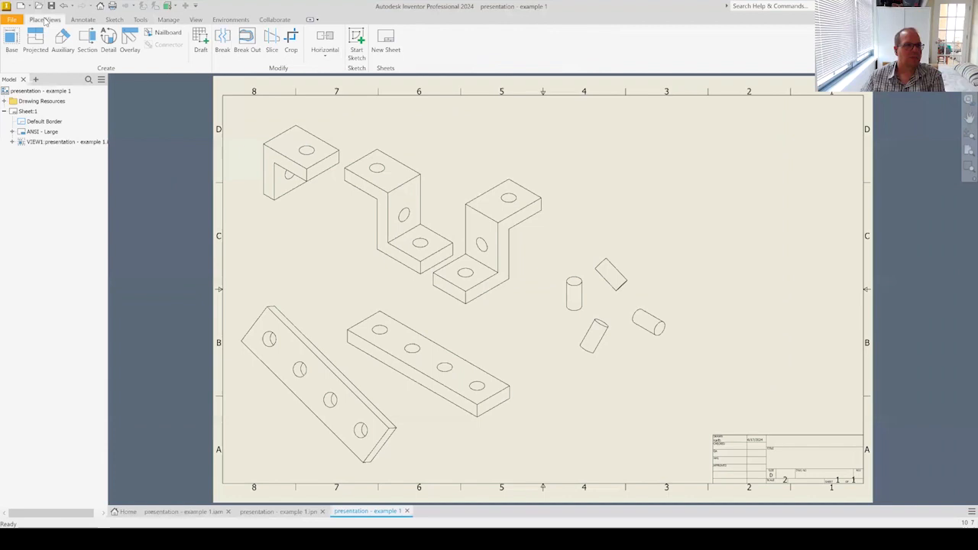
{"action": "left_click", "coordinate": [85, 20]}
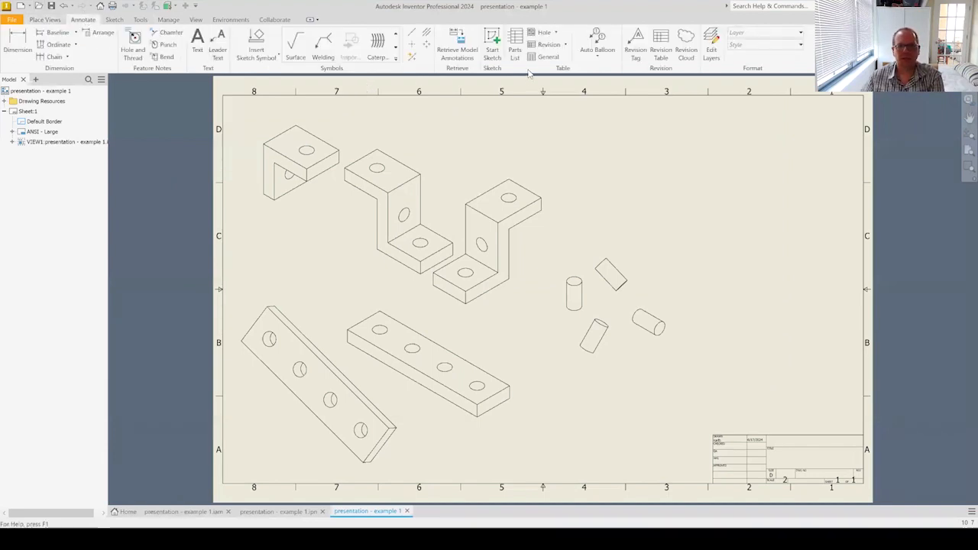
{"action": "left_click", "coordinate": [516, 47]}
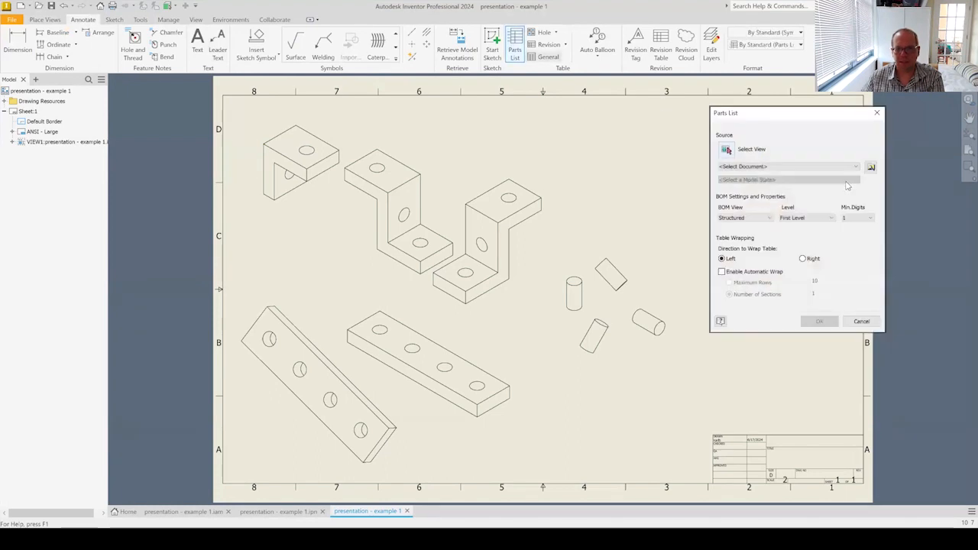
{"action": "left_click", "coordinate": [561, 188]}
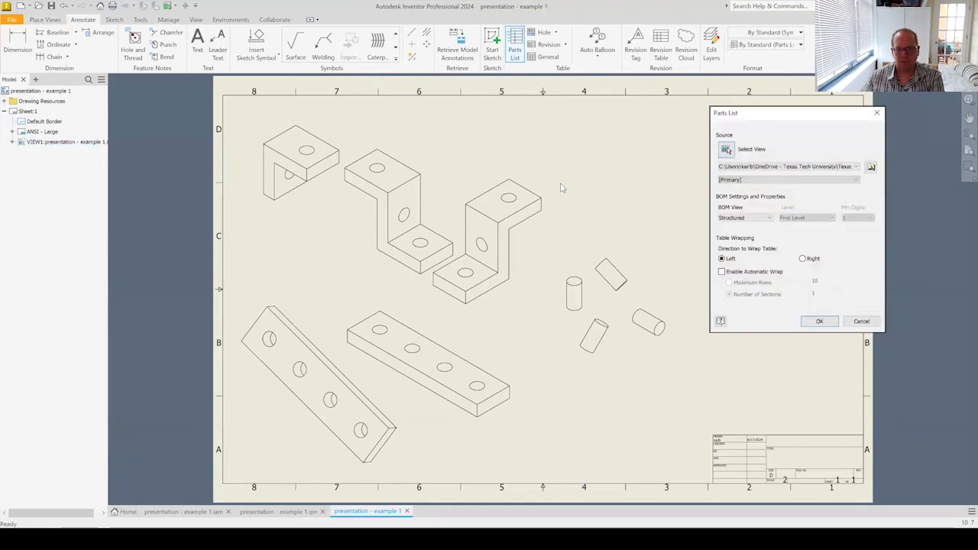
{"action": "left_click", "coordinate": [820, 321]}
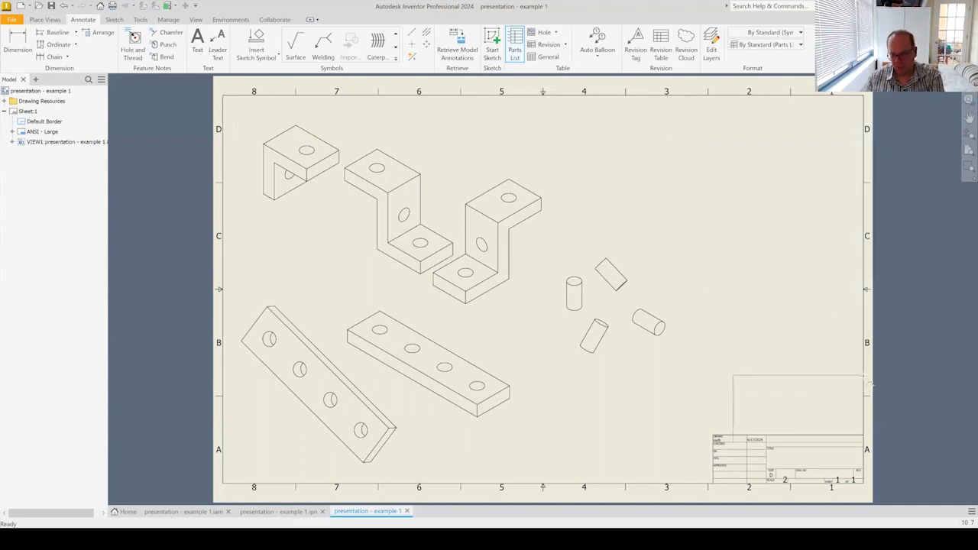
{"action": "left_click", "coordinate": [870, 375]}
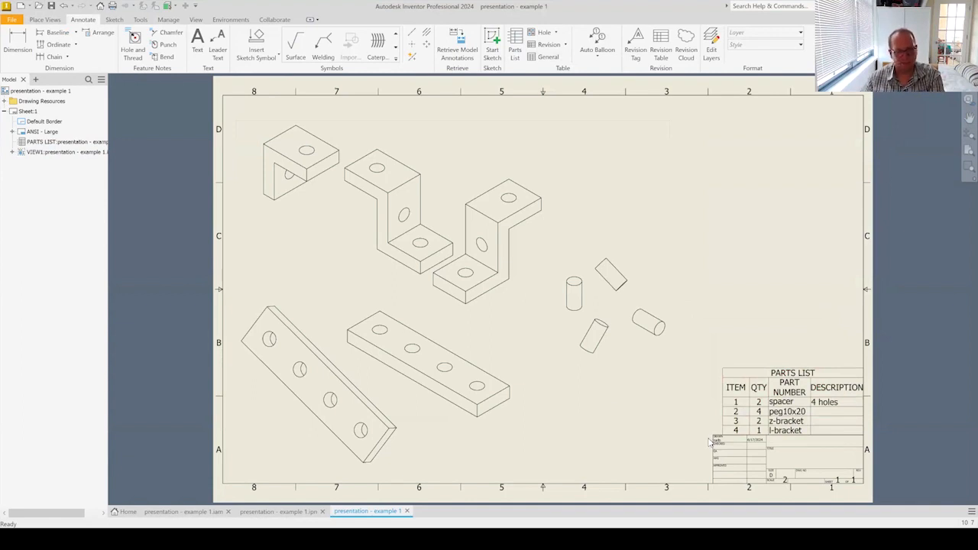
Edit the parts list to remove its DESCRIPTION column, keeping the item, quantity and part number columns.
{"action": "left_click", "coordinate": [49, 144]}
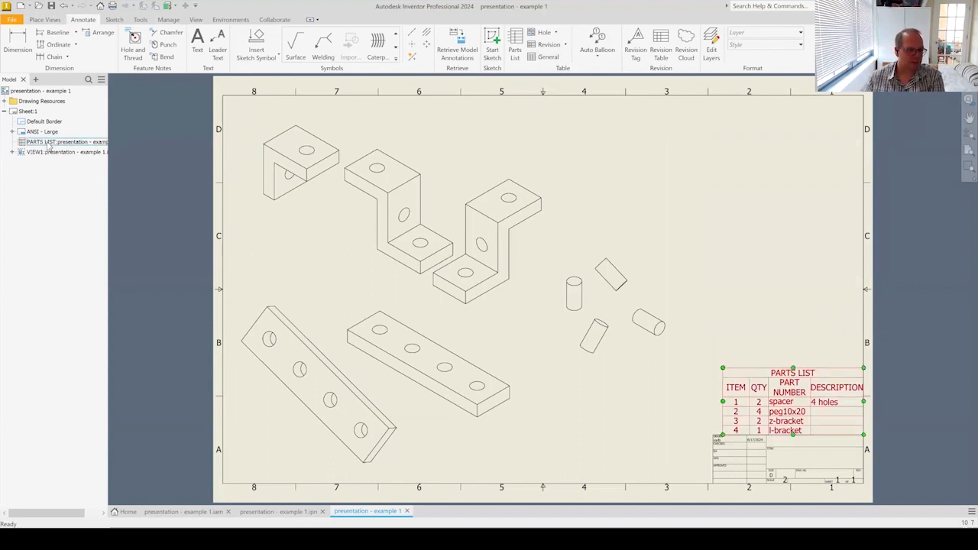
{"action": "right_click", "coordinate": [49, 143]}
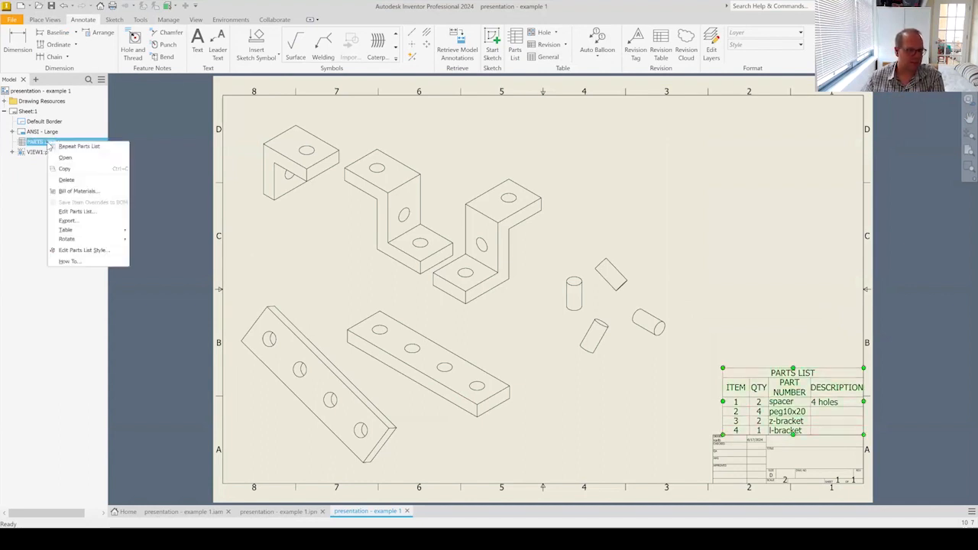
{"action": "left_click", "coordinate": [95, 212]}
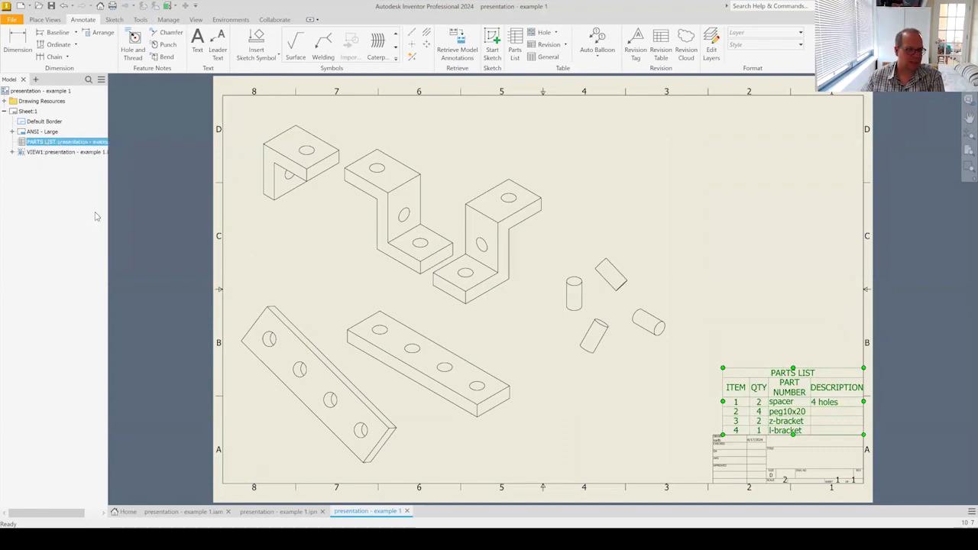
{"action": "left_click", "coordinate": [387, 106]}
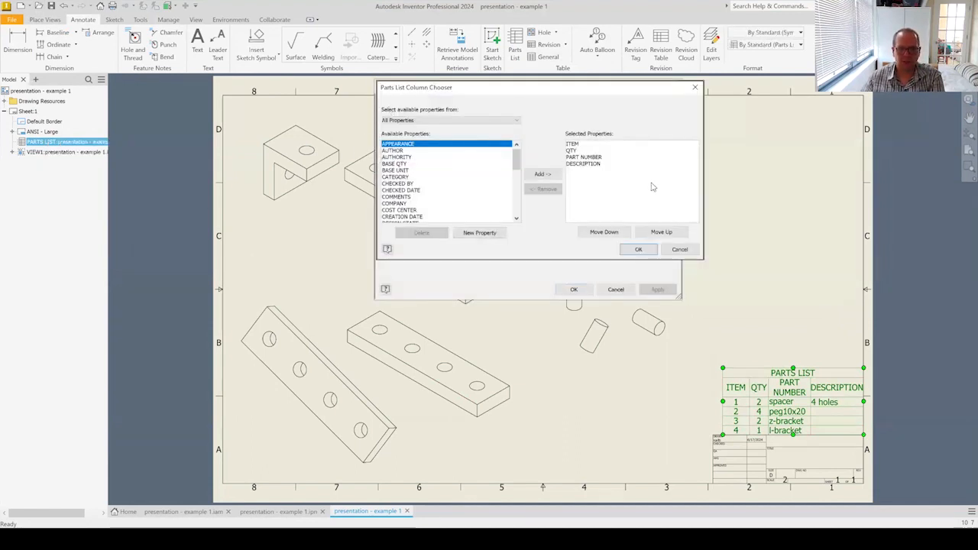
{"action": "left_click", "coordinate": [589, 164]}
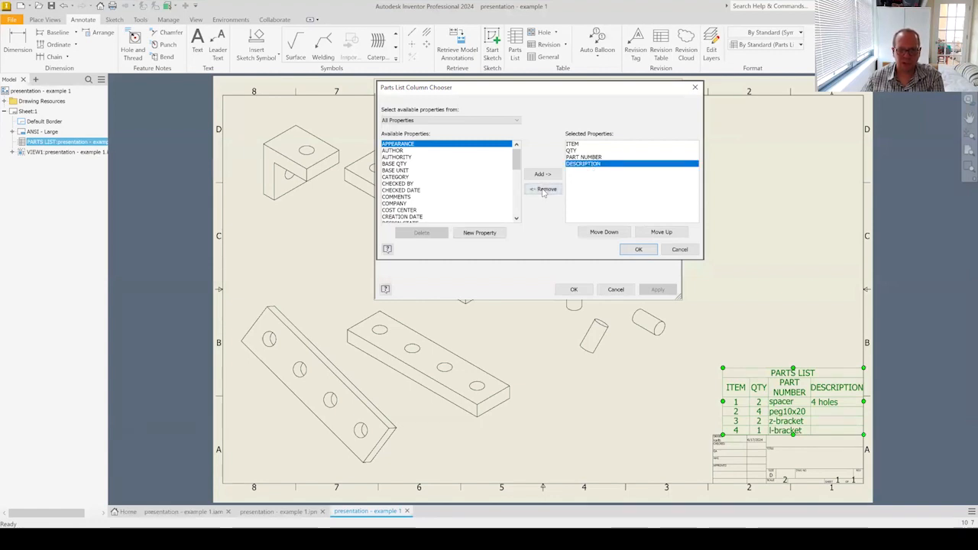
{"action": "left_click", "coordinate": [543, 189]}
{"action": "left_click", "coordinate": [639, 251]}
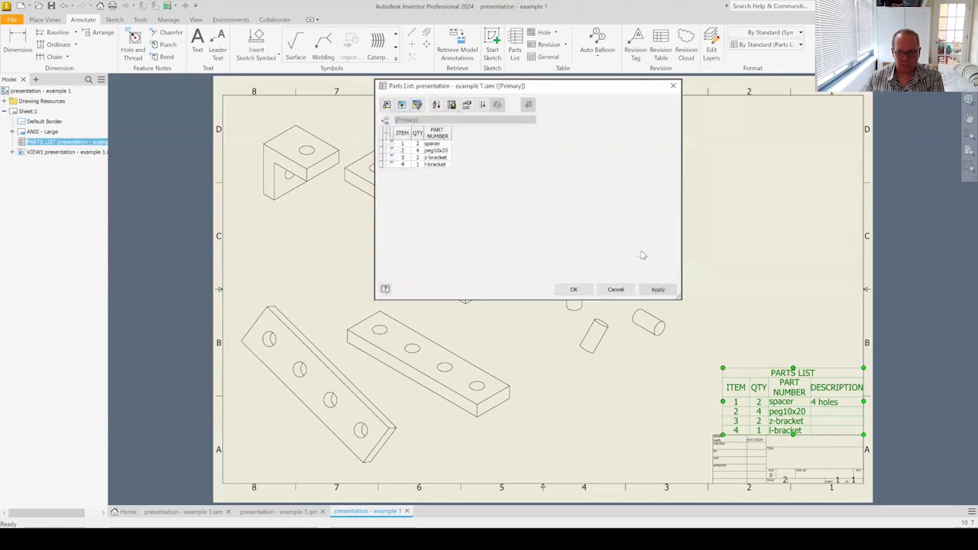
{"action": "left_click", "coordinate": [575, 290]}
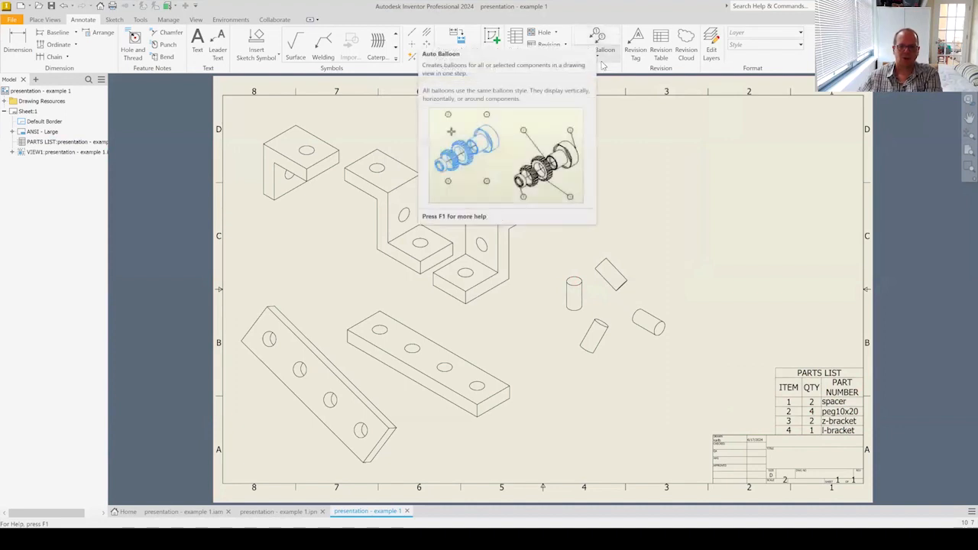
Auto-balloon every component of the exploded view, including multiple instances, in a horizontal row with 4.57 mm offset spacing across the view's middle.
{"action": "left_click", "coordinate": [601, 58]}
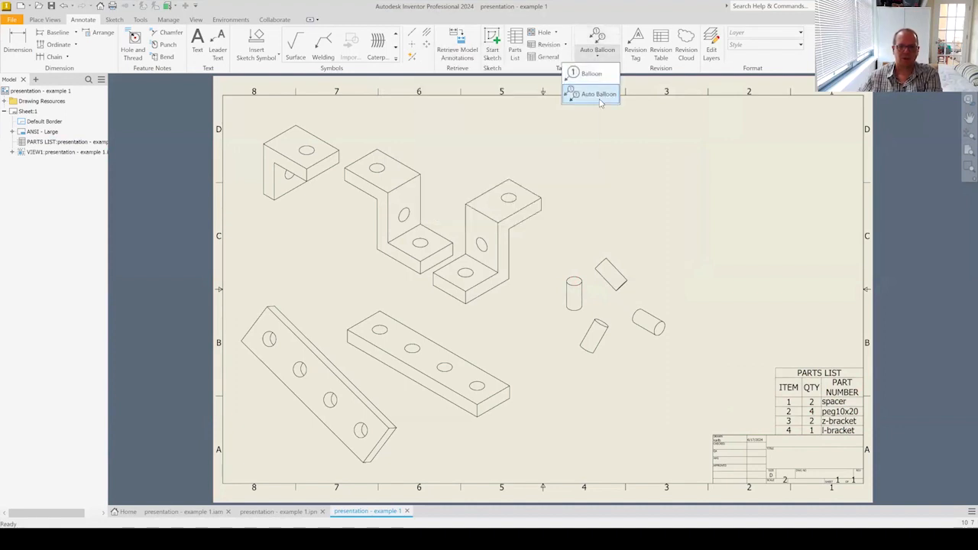
{"action": "left_click", "coordinate": [600, 95]}
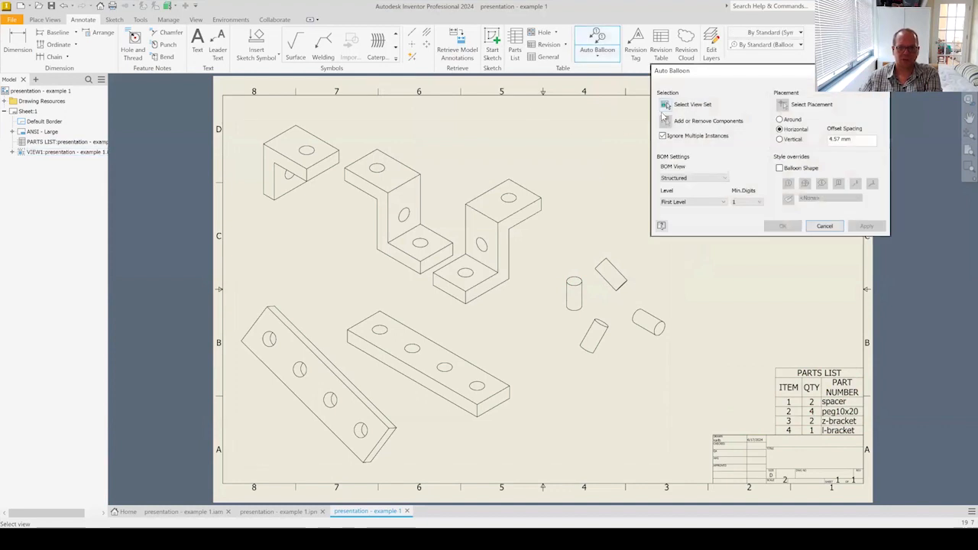
{"action": "left_click", "coordinate": [522, 184]}
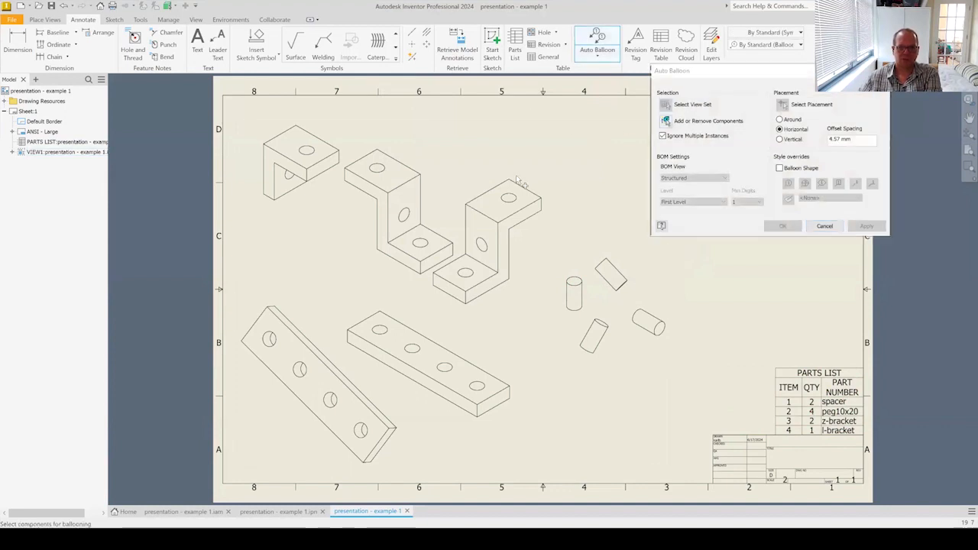
{"action": "mouse_move", "coordinate": [190, 96]}
{"action": "left_mouse_down"}
{"action": "mouse_move", "coordinate": [356, 192]}
{"action": "mouse_move", "coordinate": [618, 389]}
{"action": "mouse_move", "coordinate": [679, 441]}
{"action": "mouse_move", "coordinate": [697, 481]}
{"action": "left_mouse_up"}
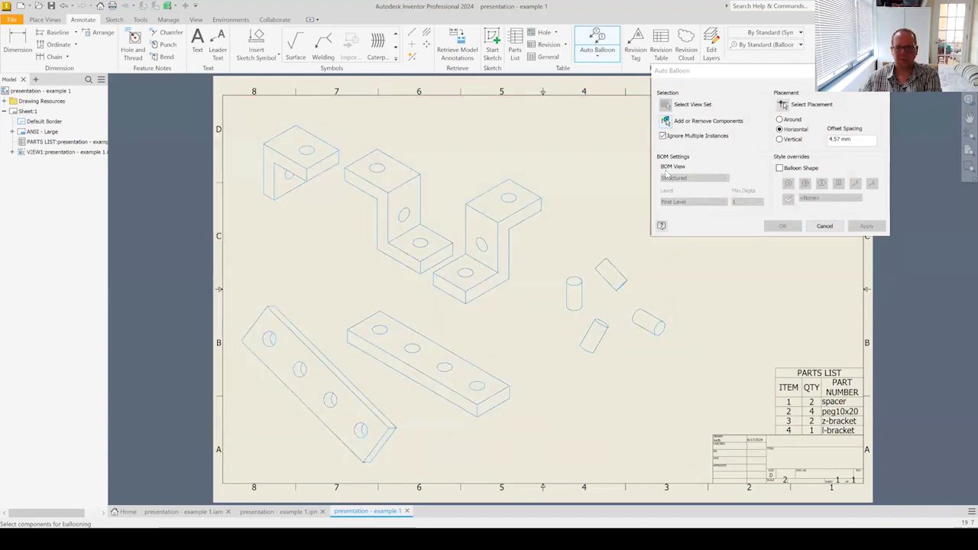
{"action": "left_click", "coordinate": [663, 136]}
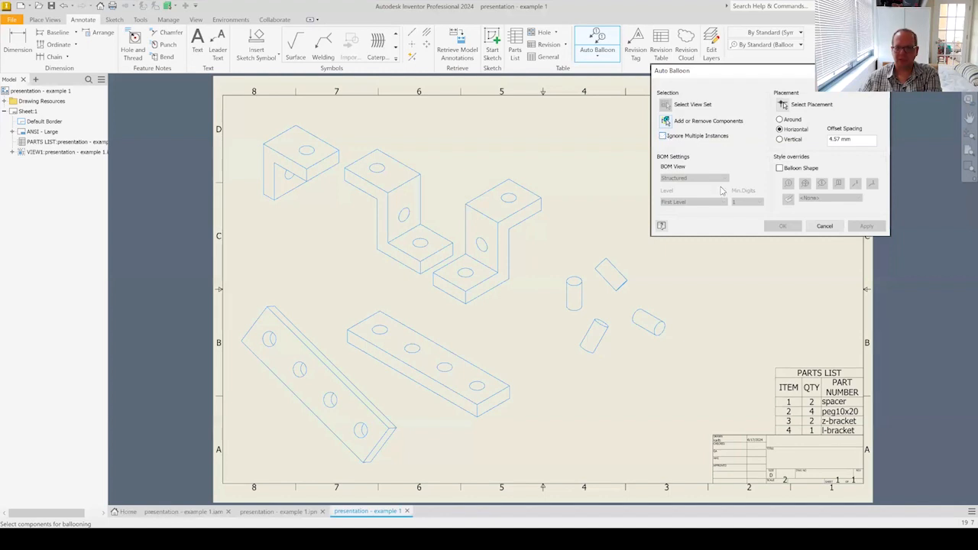
{"action": "left_click", "coordinate": [785, 105]}
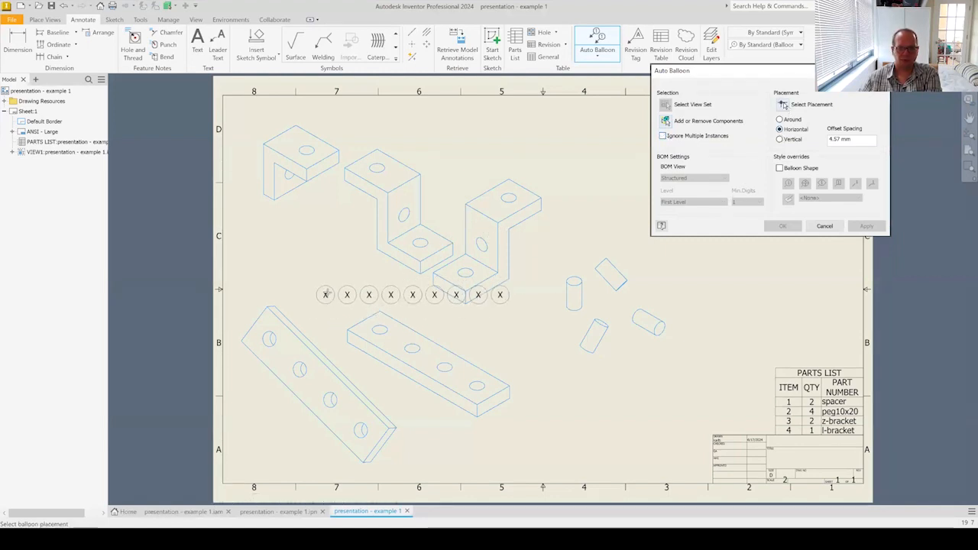
{"action": "left_click", "coordinate": [336, 288]}
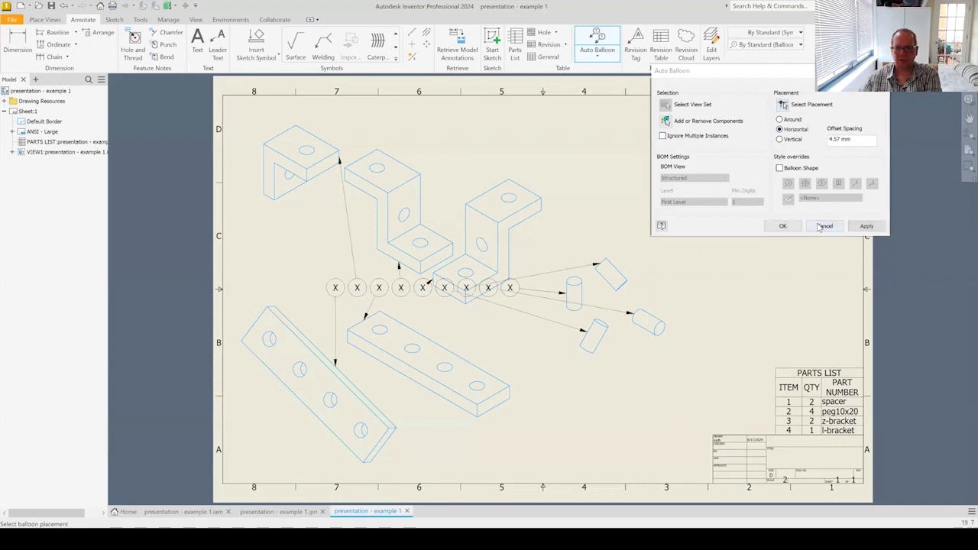
{"action": "left_click", "coordinate": [783, 226]}
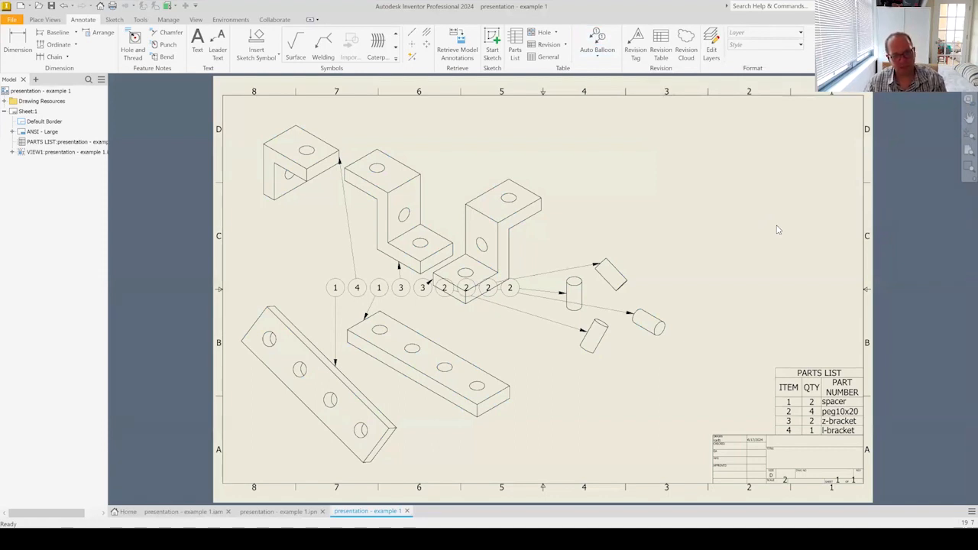
Move the four peg balloons out of the horizontal row and place each one near its own peg.
{"action": "left_click", "coordinate": [531, 290]}
{"action": "left_click_drag", "start_coordinate": [536, 311], "coordinate": [624, 345]}
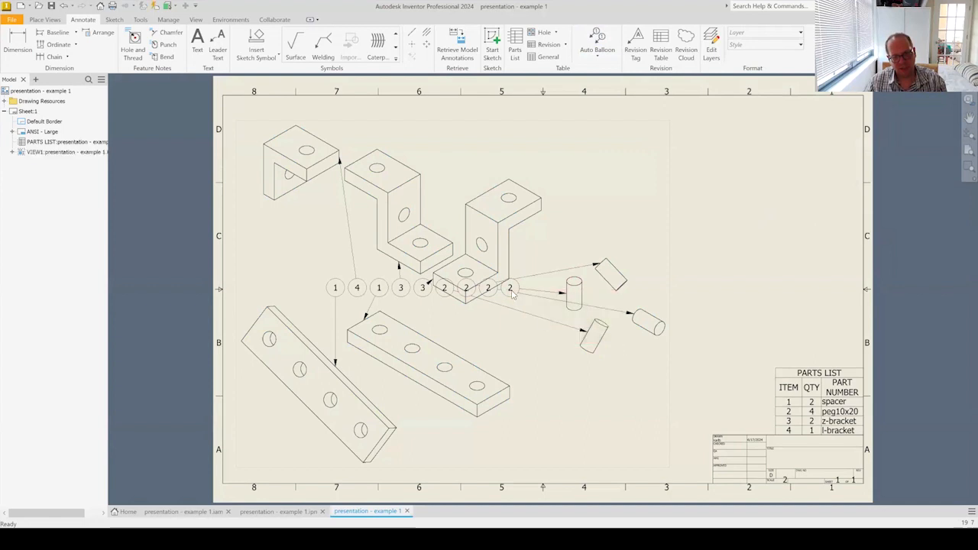
{"action": "left_click", "coordinate": [509, 289]}
{"action": "left_click_drag", "start_coordinate": [516, 296], "coordinate": [536, 336]}
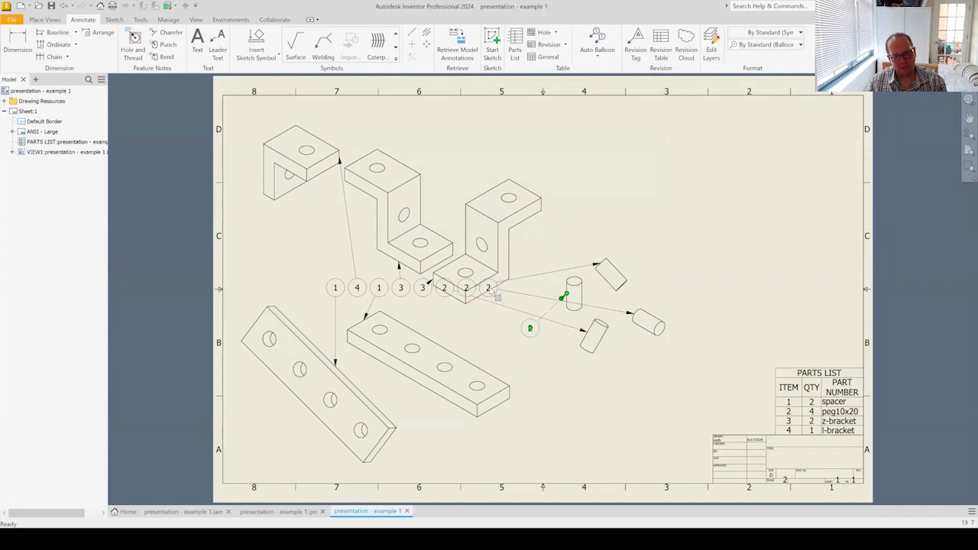
{"action": "left_click_drag", "start_coordinate": [493, 293], "coordinate": [604, 378]}
{"action": "left_click_drag", "start_coordinate": [472, 295], "coordinate": [559, 274]}
{"action": "left_click_drag", "start_coordinate": [448, 296], "coordinate": [566, 359]}
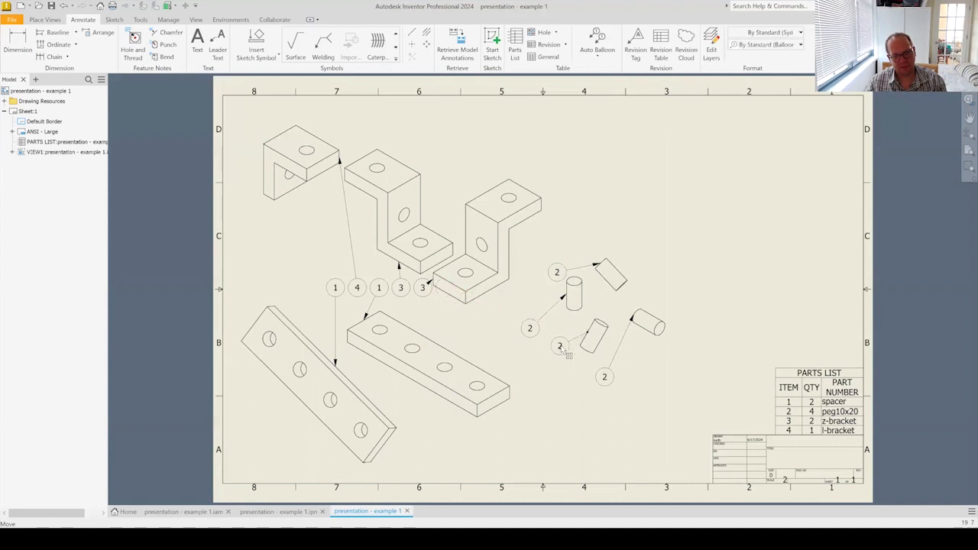
Rearrange the peg balloons into a compact column on the left side of the pegs with short leaders.
{"action": "left_click_drag", "start_coordinate": [530, 329], "coordinate": [540, 301]}
{"action": "left_click", "coordinate": [558, 330]}
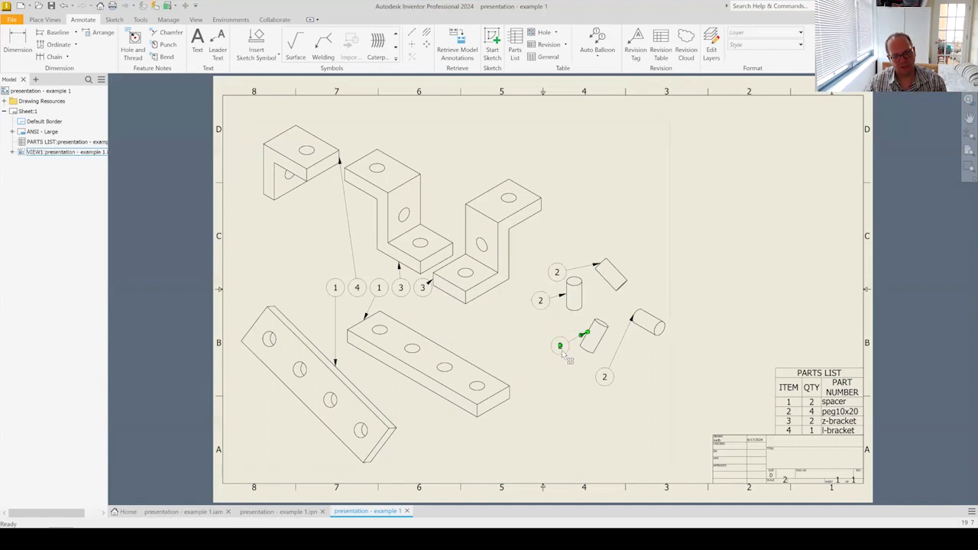
{"action": "left_click_drag", "start_coordinate": [564, 354], "coordinate": [552, 326]}
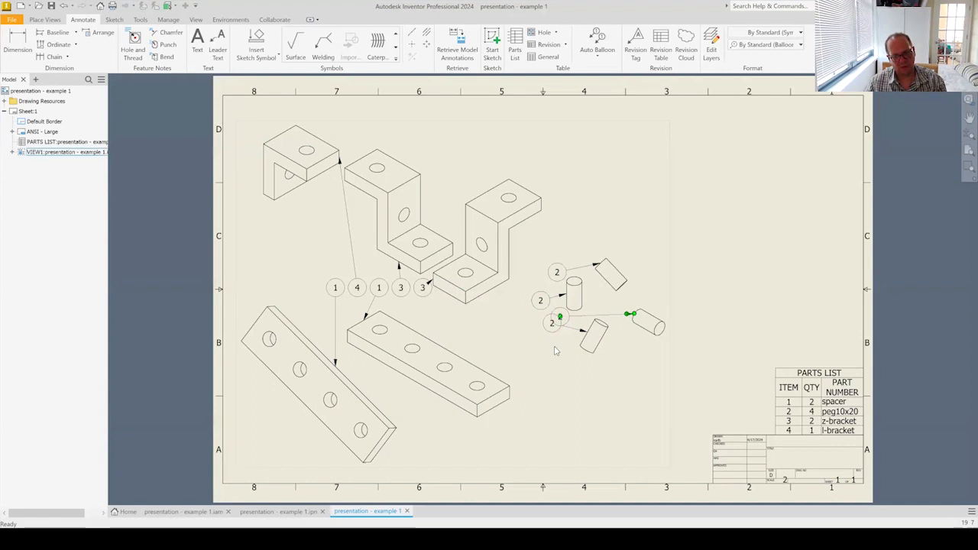
{"action": "left_click", "coordinate": [553, 324]}
{"action": "left_click_drag", "start_coordinate": [552, 325], "coordinate": [547, 342]}
{"action": "left_click", "coordinate": [543, 337]}
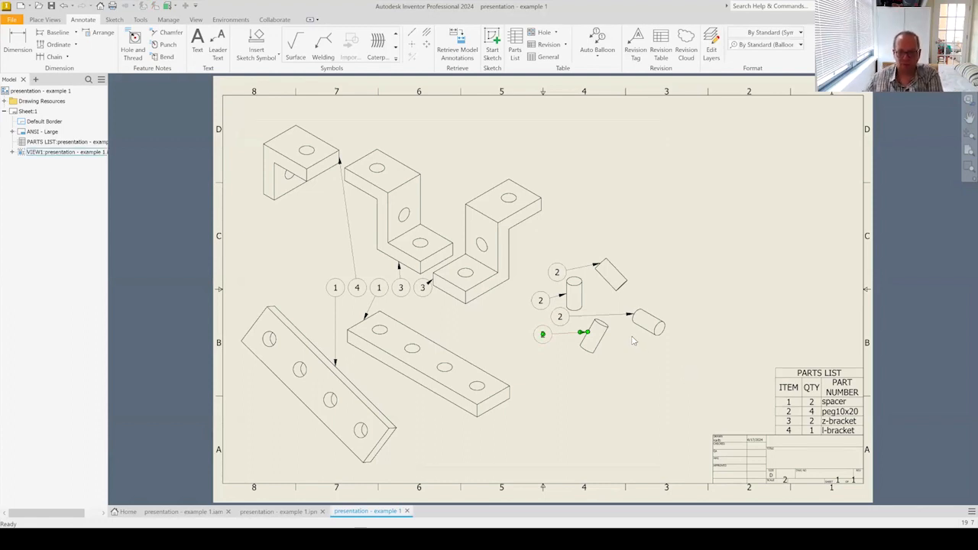
{"action": "left_click", "coordinate": [577, 267], "text": "ctrl"}
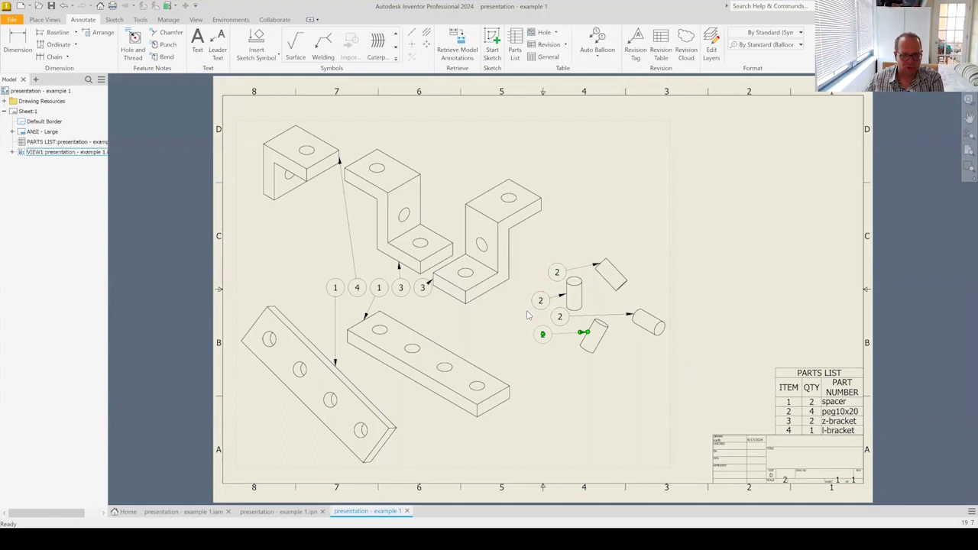
Reposition the tilted spacer's and the l-bracket's balloons close to their parts and reattach both leader arrowheads to nearer edges.
{"action": "left_click_drag", "start_coordinate": [336, 289], "coordinate": [313, 285]}
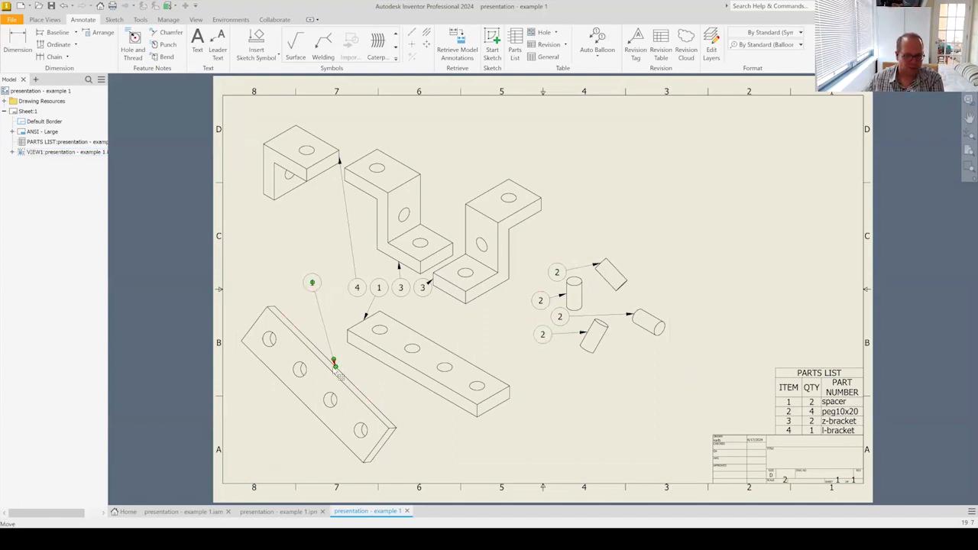
{"action": "left_click_drag", "start_coordinate": [301, 339], "coordinate": [295, 324]}
{"action": "left_click_drag", "start_coordinate": [358, 289], "coordinate": [312, 251]}
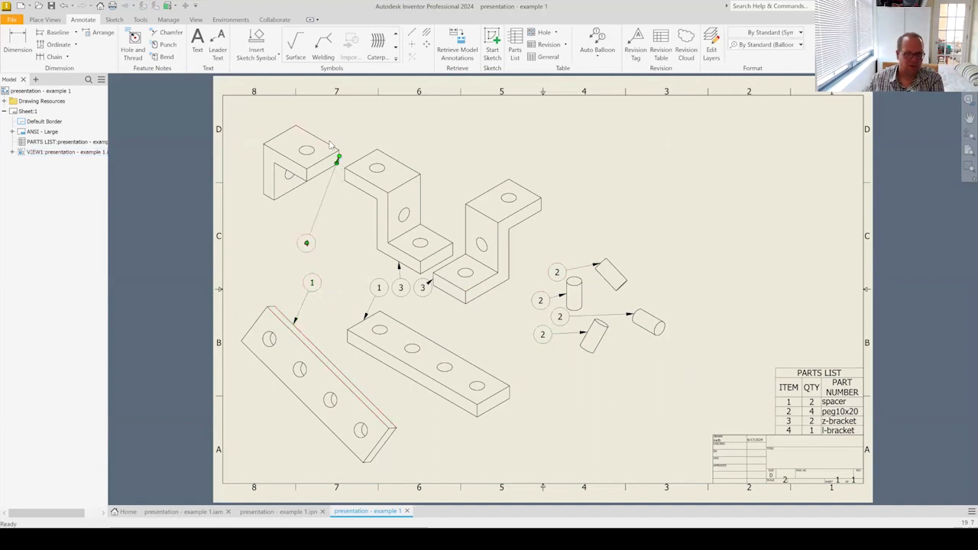
{"action": "left_click_drag", "start_coordinate": [302, 200], "coordinate": [297, 191]}
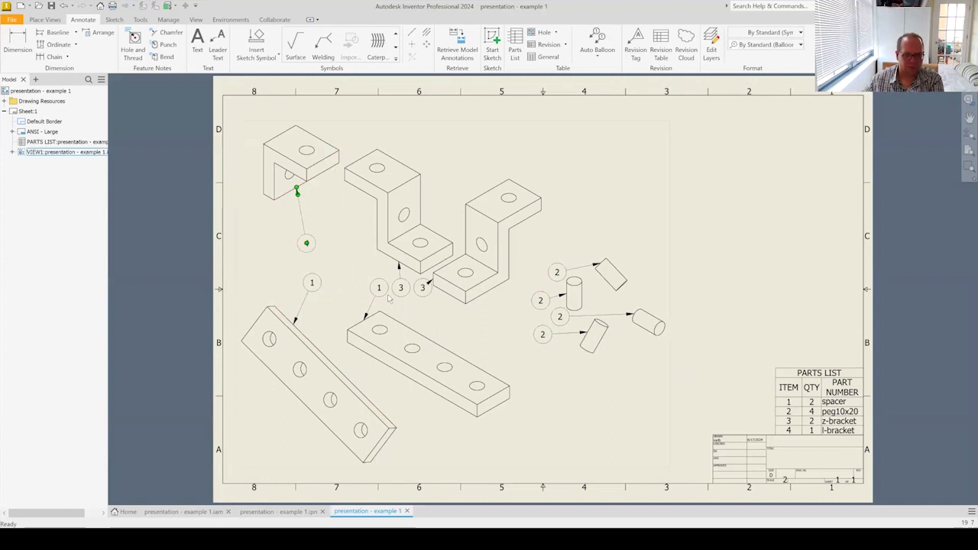
Move the flat spacer's and both z-brackets' balloons beside their parts and reattach the first z-bracket's arrowhead to its vertical edge.
{"action": "left_click_drag", "start_coordinate": [382, 289], "coordinate": [331, 249]}
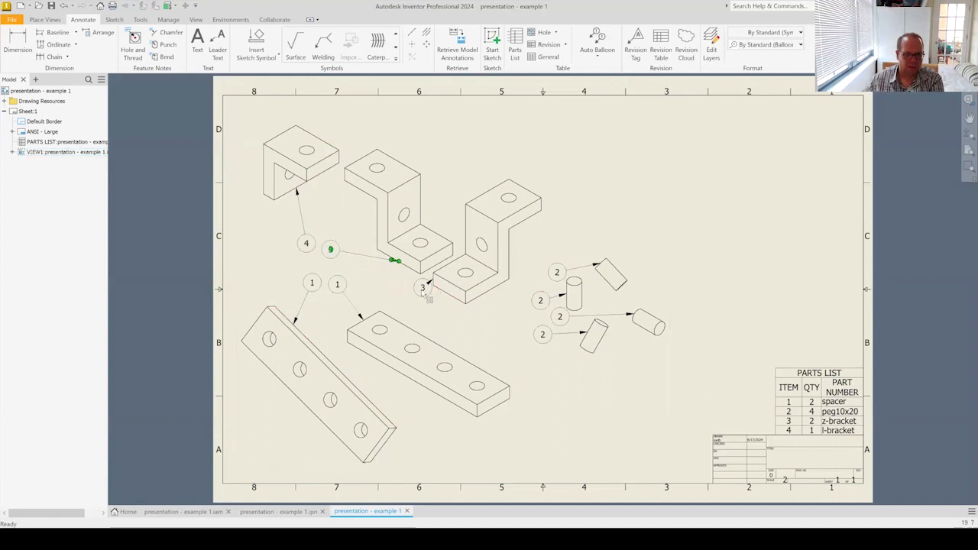
{"action": "left_click_drag", "start_coordinate": [424, 288], "coordinate": [356, 276]}
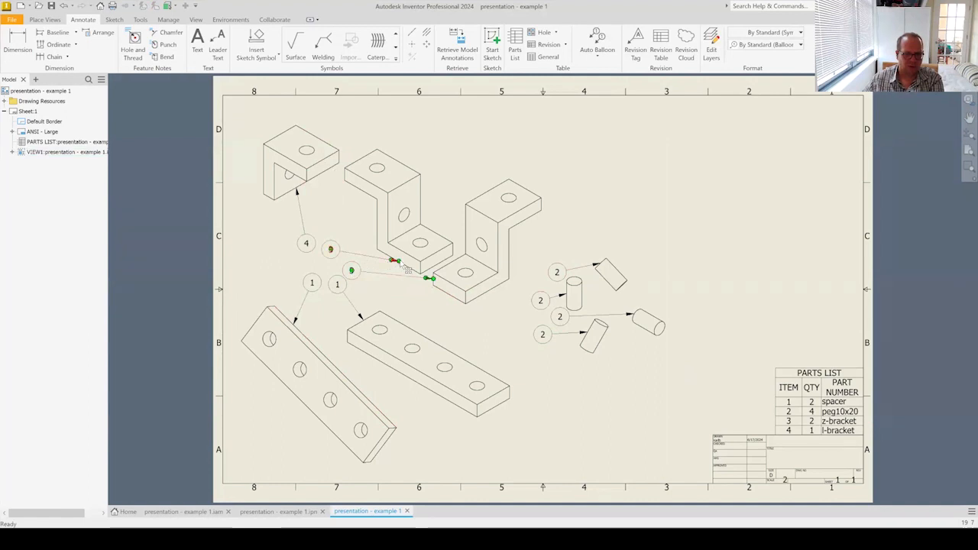
{"action": "left_click_drag", "start_coordinate": [371, 237], "coordinate": [377, 230]}
{"action": "left_click_drag", "start_coordinate": [357, 273], "coordinate": [357, 267]}
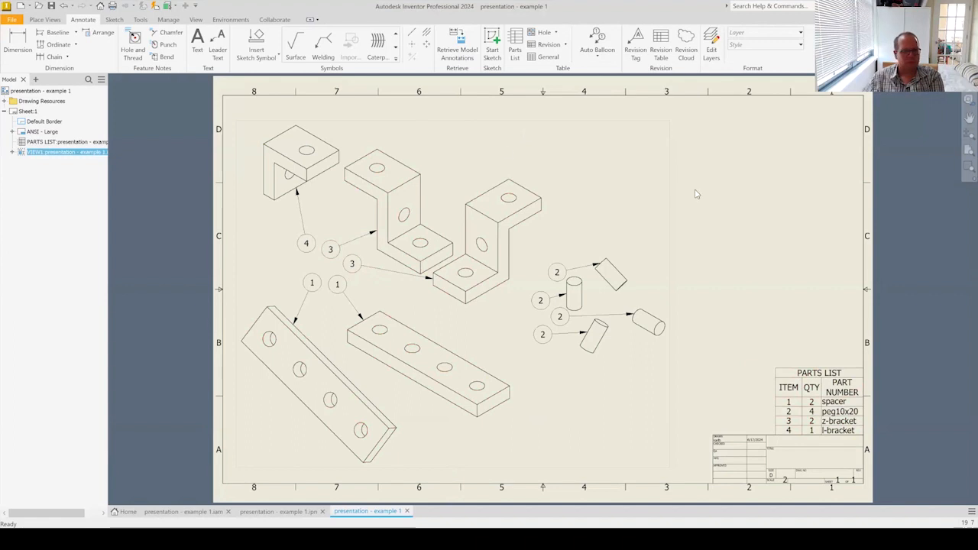
Place a shaded 1:1 base view of the assembled presentation snapshot View1 in the sheet's upper right area.
{"action": "left_click", "coordinate": [45, 20]}
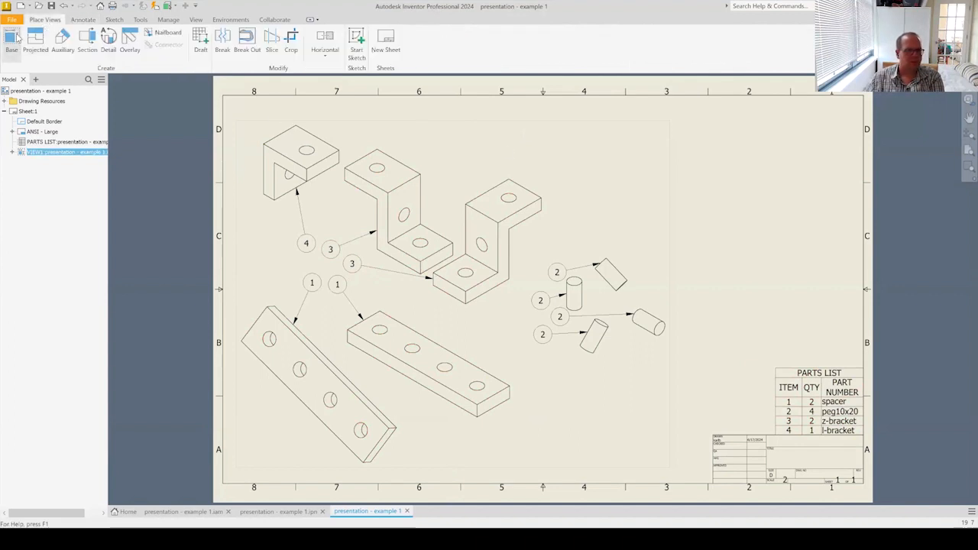
{"action": "left_click", "coordinate": [17, 39]}
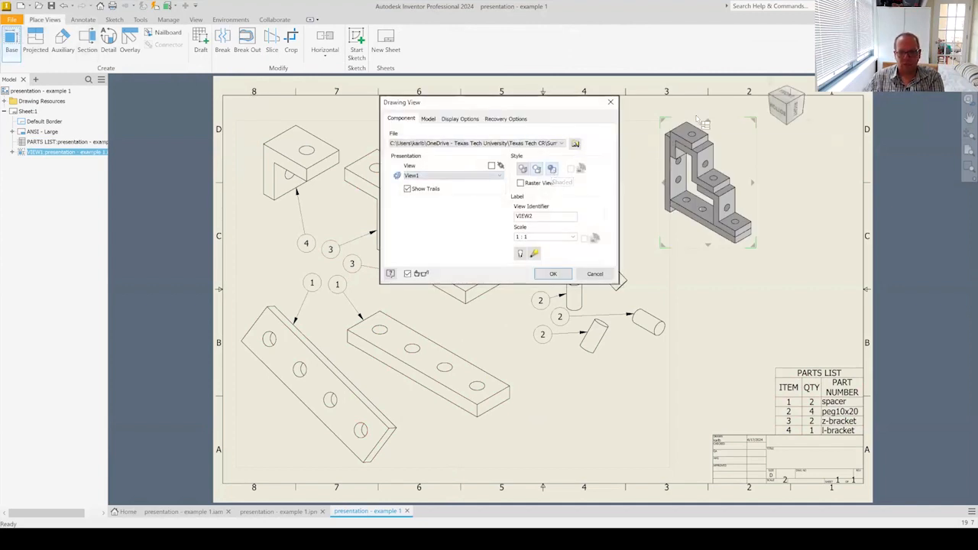
{"action": "left_click_drag", "start_coordinate": [697, 122], "coordinate": [757, 136]}
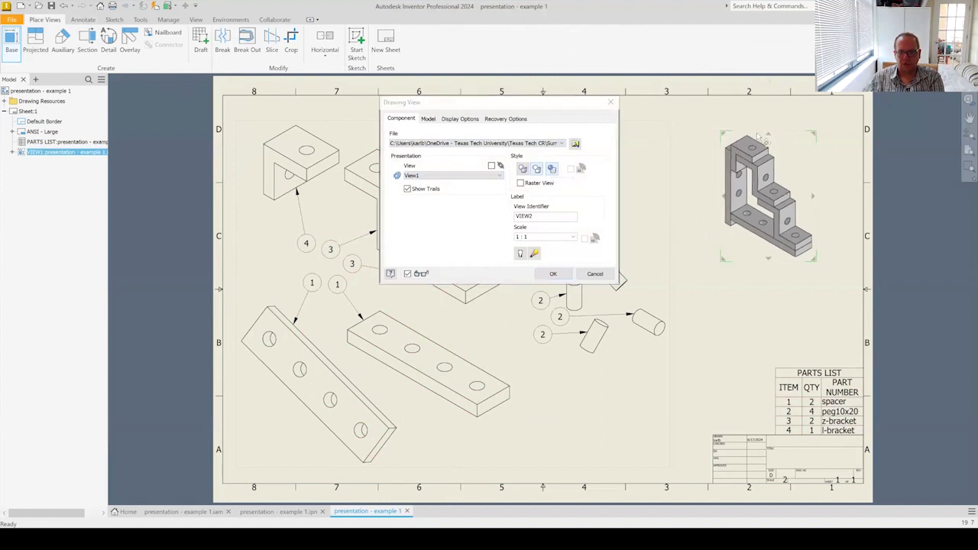
{"action": "left_click", "coordinate": [555, 274]}
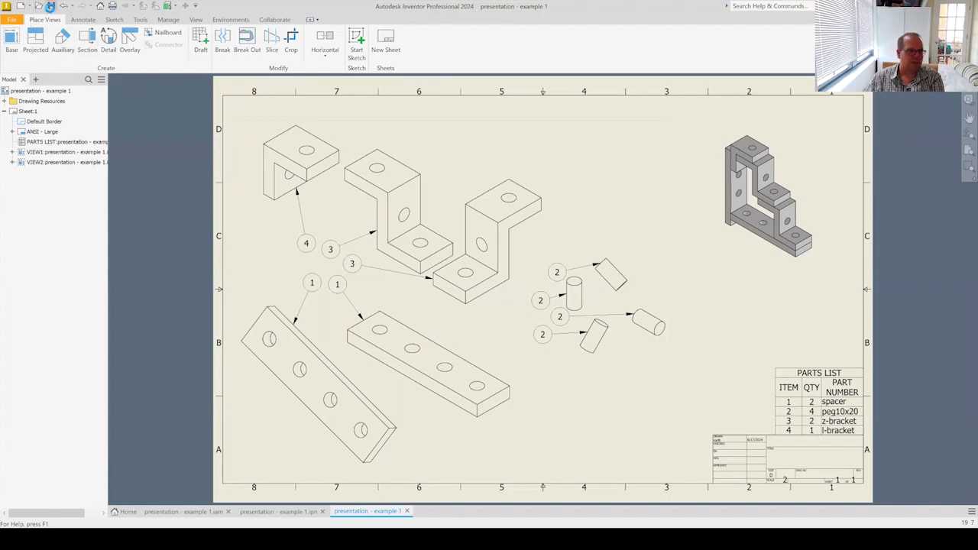
Save the drawing as presentation - example 1.idw together with its changed dependent files.
{"action": "left_click", "coordinate": [52, 6]}
{"action": "left_click", "coordinate": [511, 284]}
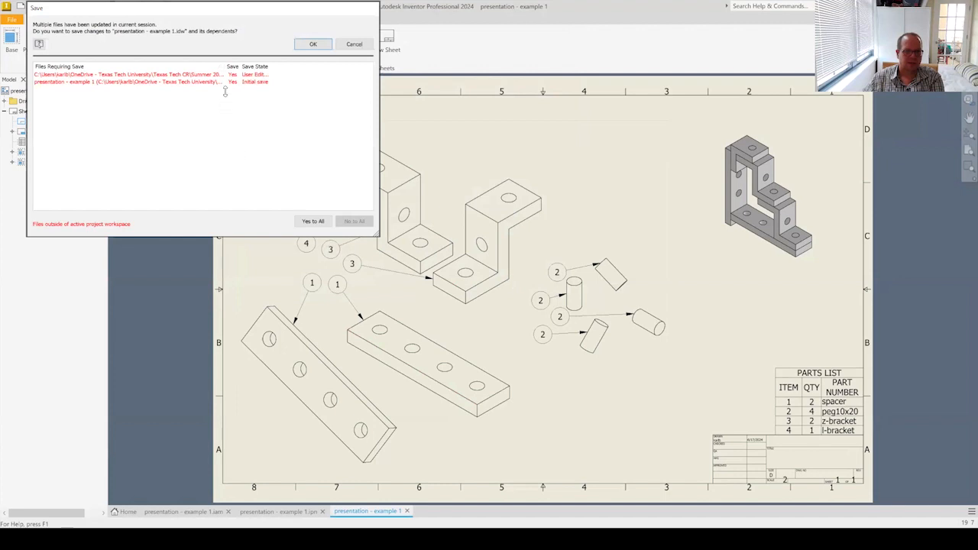
{"action": "left_click", "coordinate": [301, 41]}
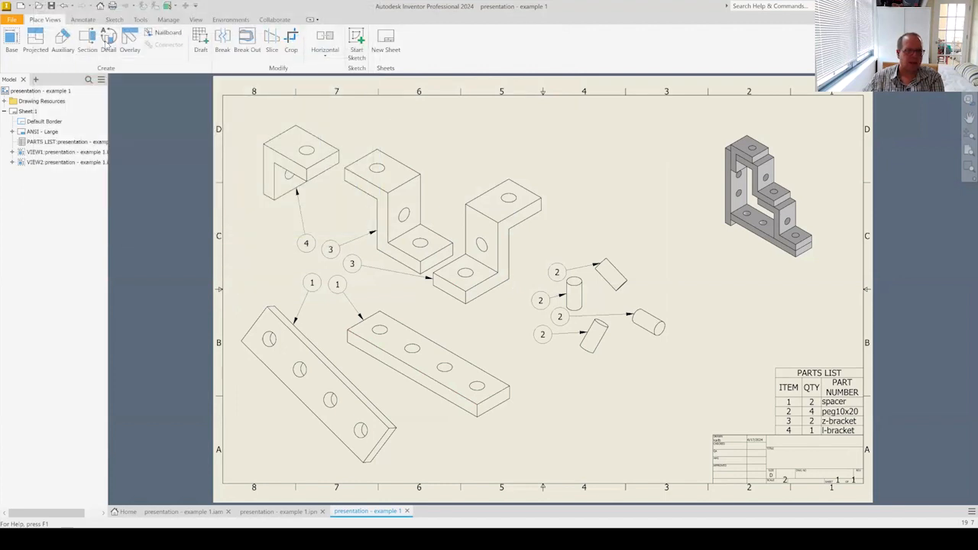
Export the drawing as presentation - example 1.pdf into the temp folder.
{"action": "left_click", "coordinate": [12, 20]}
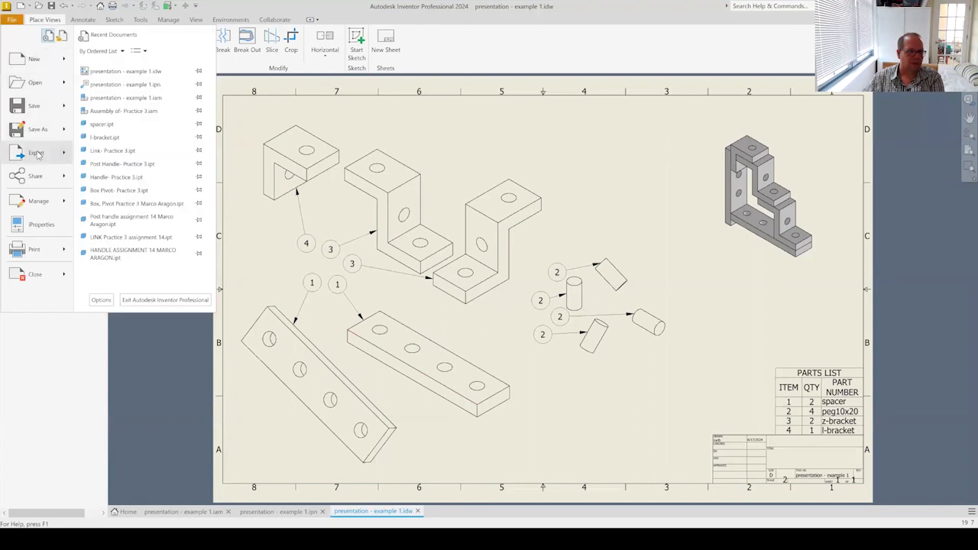
{"action": "mouse_move", "coordinate": [37, 154]}
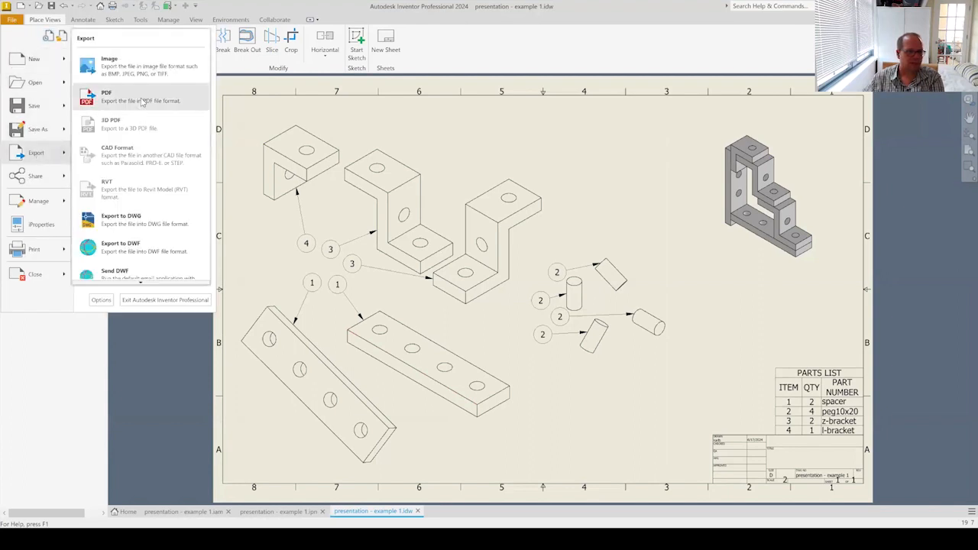
{"action": "left_click", "coordinate": [140, 102]}
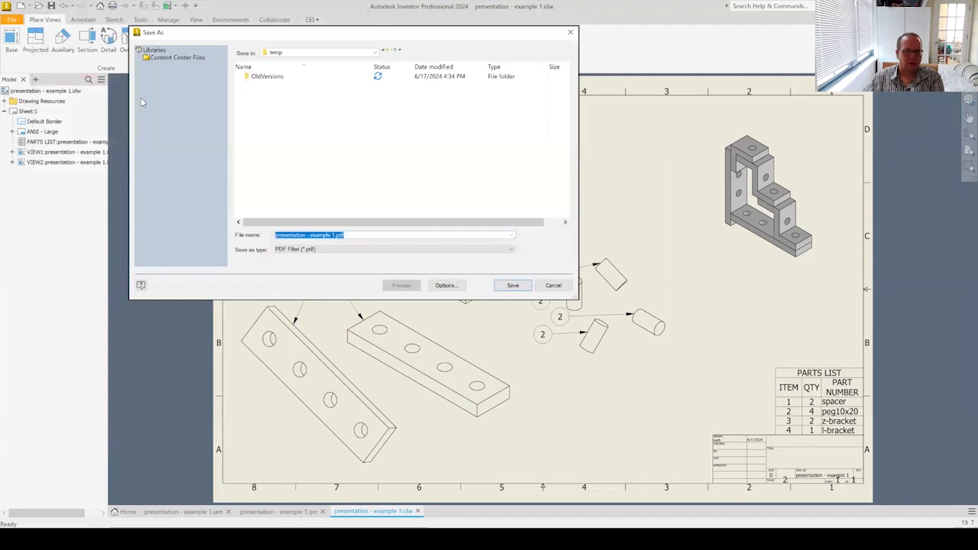
{"action": "left_click", "coordinate": [388, 51]}
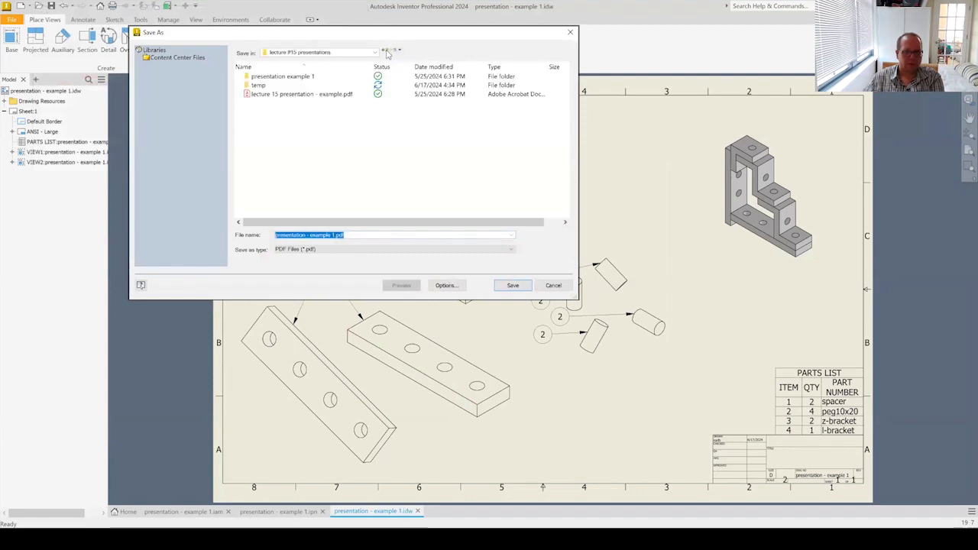
{"action": "double_click", "coordinate": [273, 87]}
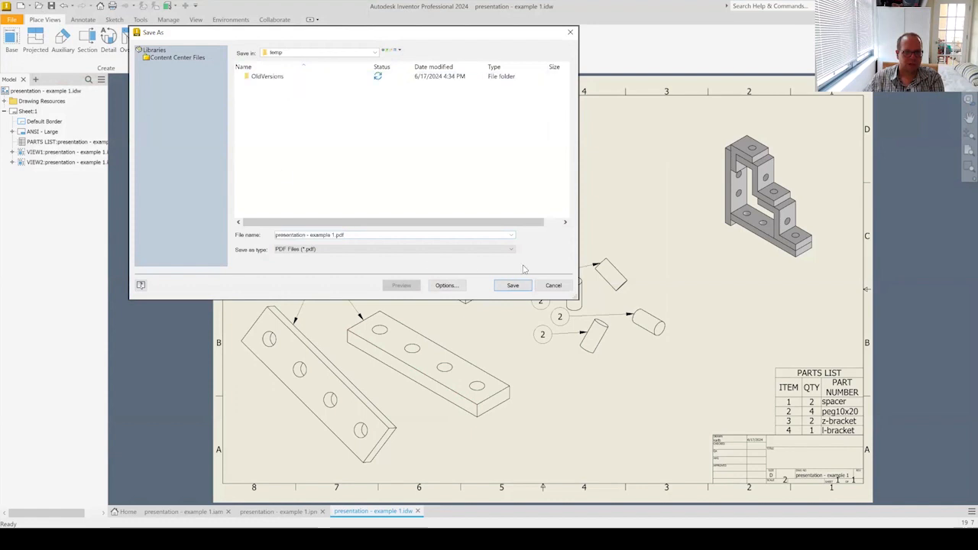
{"action": "left_click", "coordinate": [513, 286]}
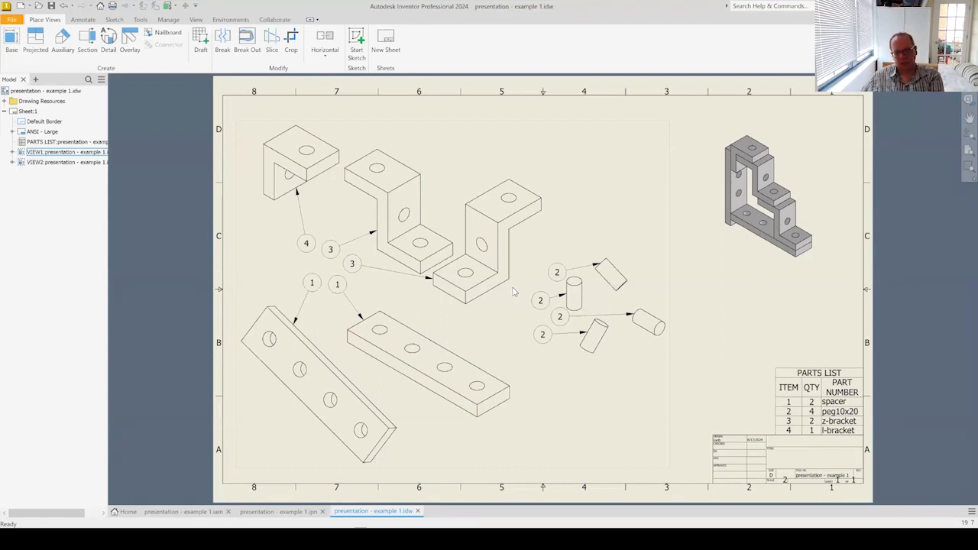
Switch to the presentation file presentation - example 1.ipn and rewind its storyboard to the beginning.
{"action": "left_click", "coordinate": [277, 512]}
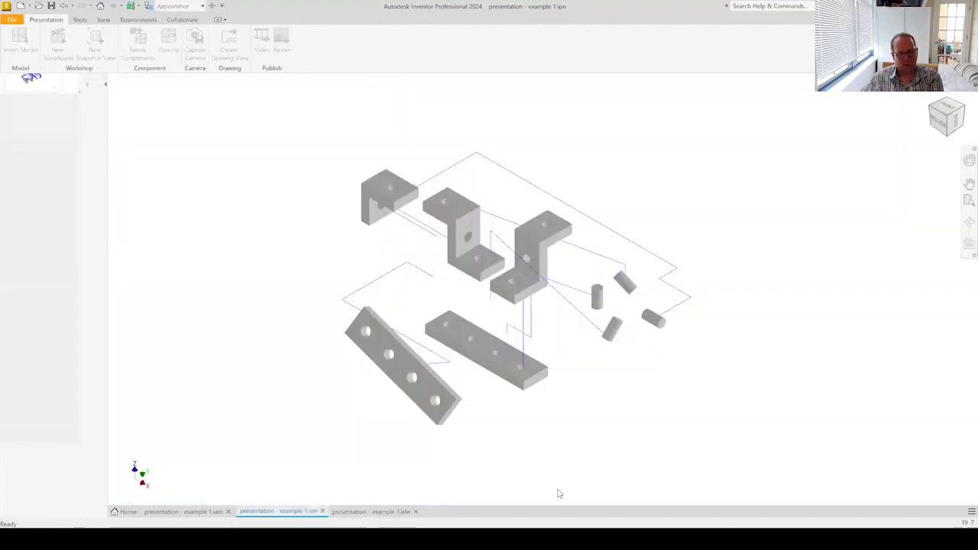
{"action": "left_click", "coordinate": [417, 451]}
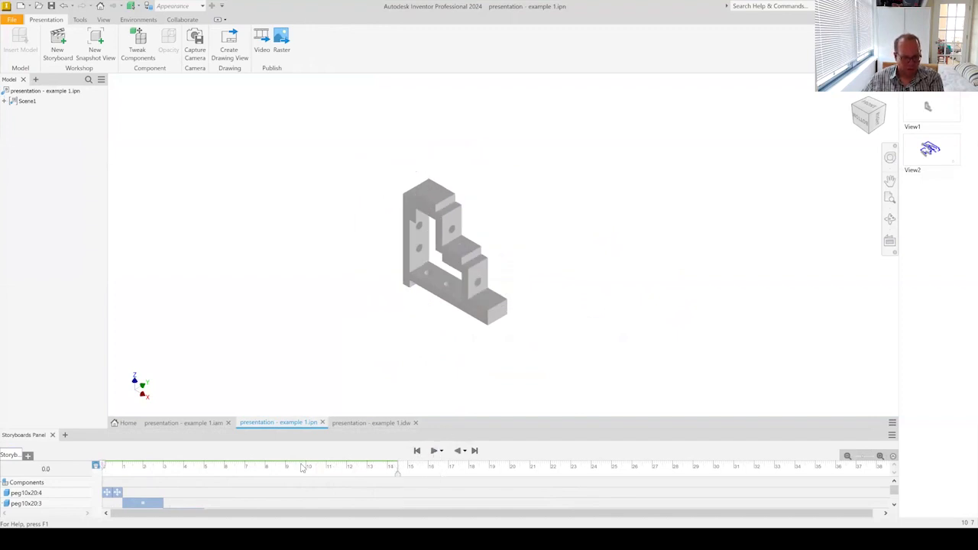
Scrub the storyboard to about 13.7 s and examine the spacing of the exploded brackets and plates from several angles.
{"action": "left_click_drag", "start_coordinate": [98, 464], "coordinate": [384, 468]}
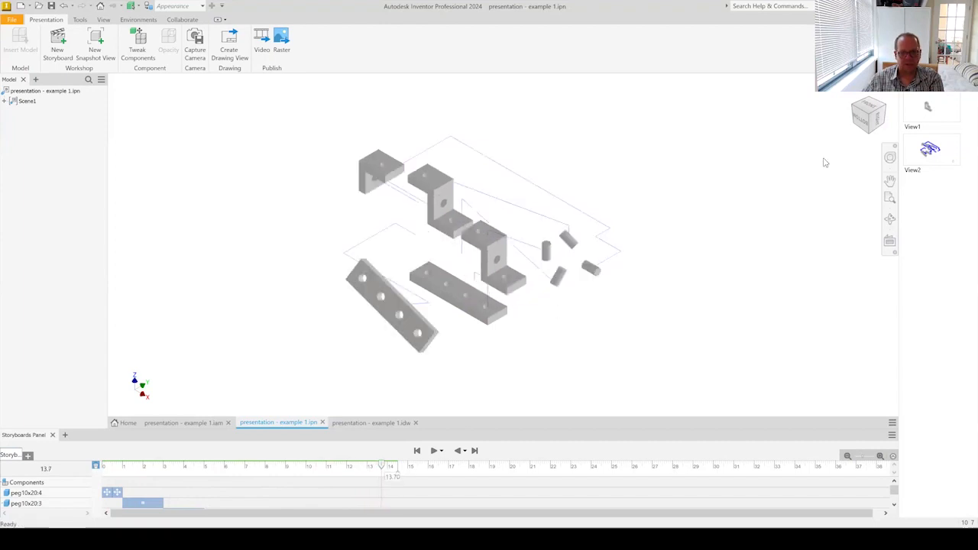
{"action": "left_click", "coordinate": [861, 124]}
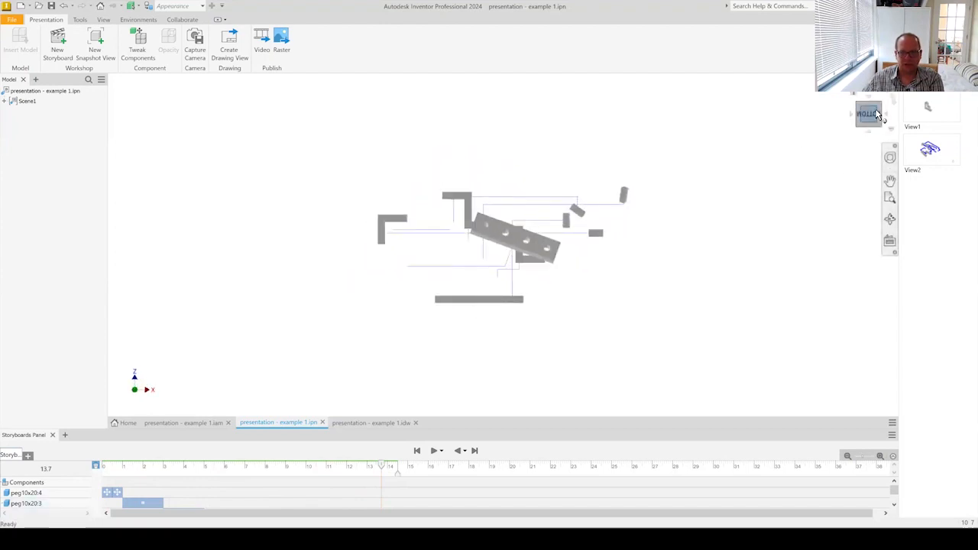
{"action": "left_click", "coordinate": [868, 113]}
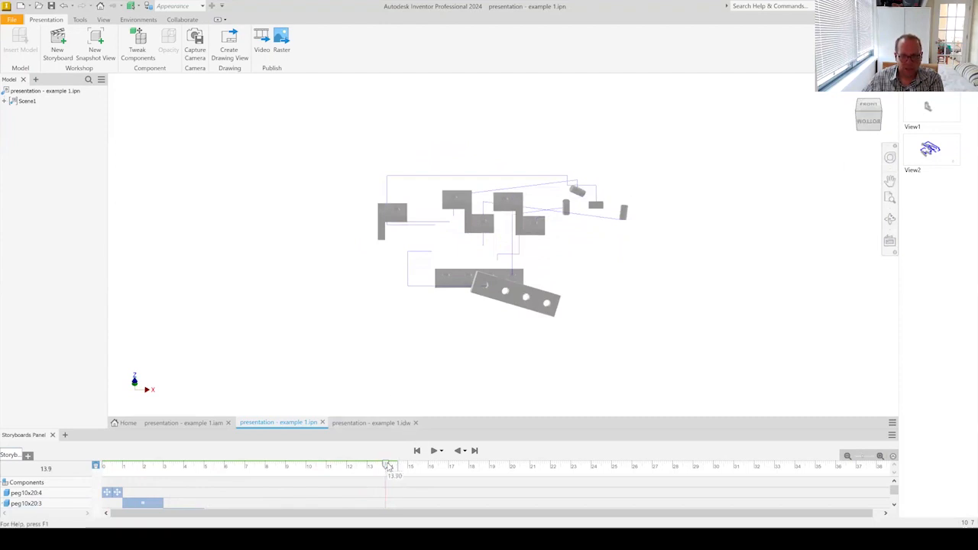
{"action": "mouse_move", "coordinate": [380, 468]}
{"action": "left_mouse_down"}
{"action": "mouse_move", "coordinate": [396, 468]}
{"action": "mouse_move", "coordinate": [380, 469]}
{"action": "left_mouse_up"}
{"action": "scroll", "coordinate": [503, 250], "scroll_direction": "up", "scroll_amount": 5}
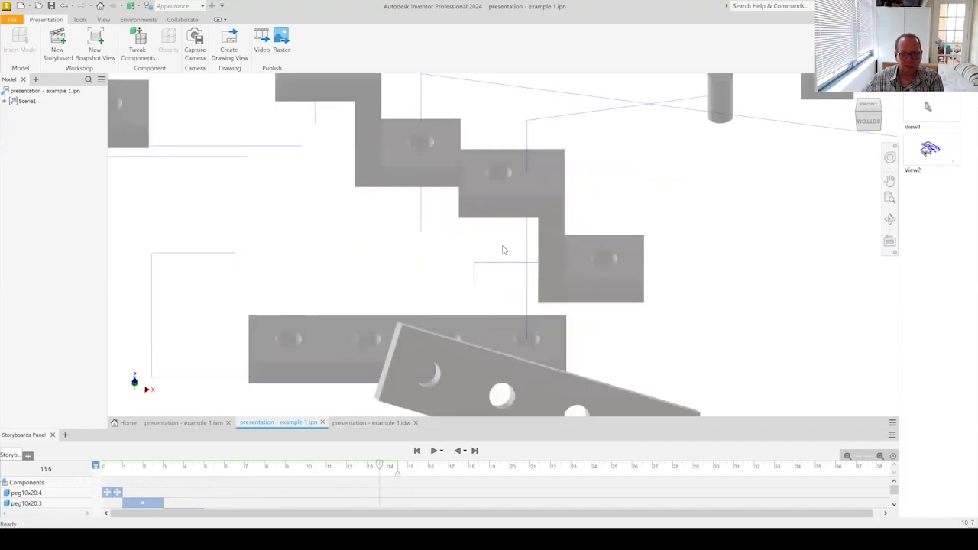
{"action": "scroll", "coordinate": [503, 250], "scroll_direction": "up", "scroll_amount": 4}
{"action": "scroll", "coordinate": [502, 250], "scroll_direction": "down", "scroll_amount": 3}
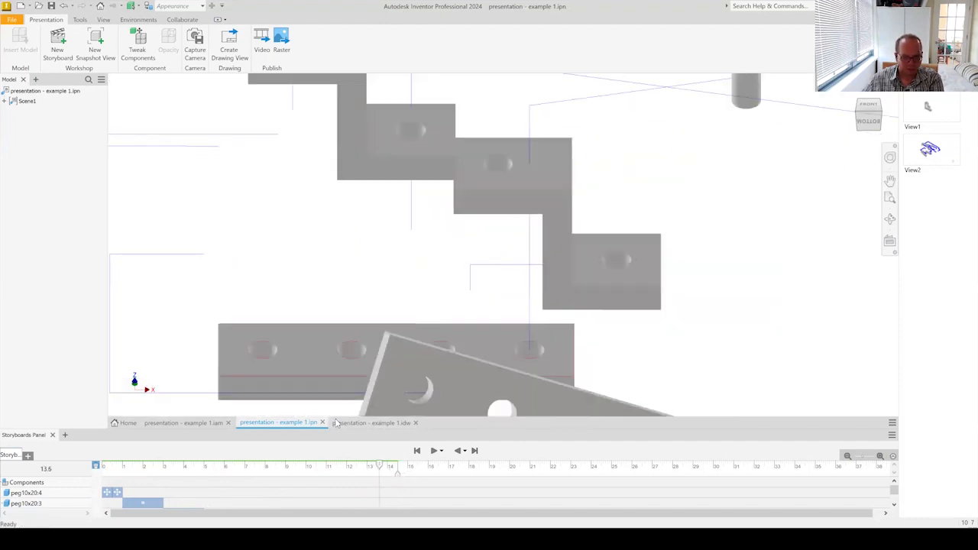
{"action": "left_click_drag", "start_coordinate": [380, 468], "coordinate": [382, 470]}
{"action": "left_click_drag", "start_coordinate": [867, 117], "coordinate": [838, 150]}
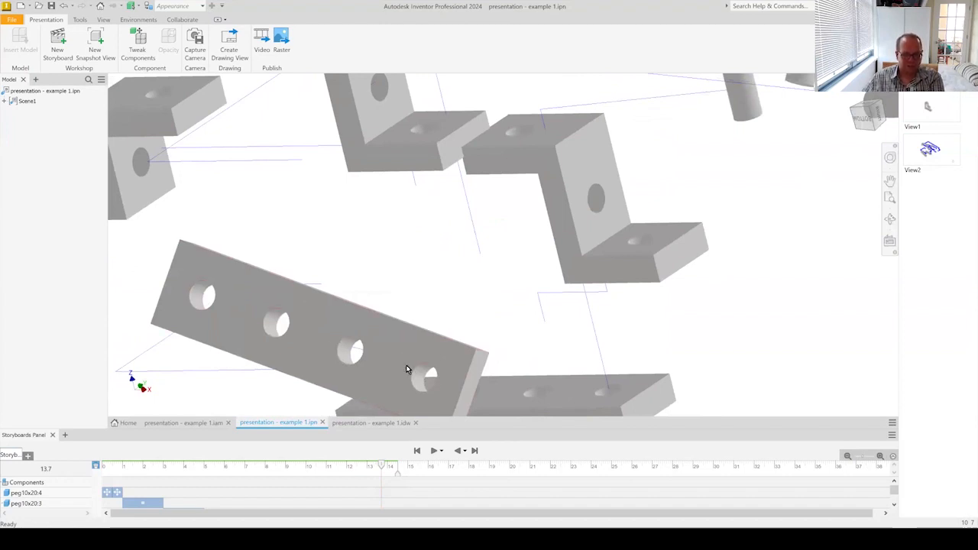
Expand Scene1's Tweaks folder and inspect Tweak:24 to Tweak:26 to identify which trail segment each one controls.
{"action": "left_click", "coordinate": [5, 101]}
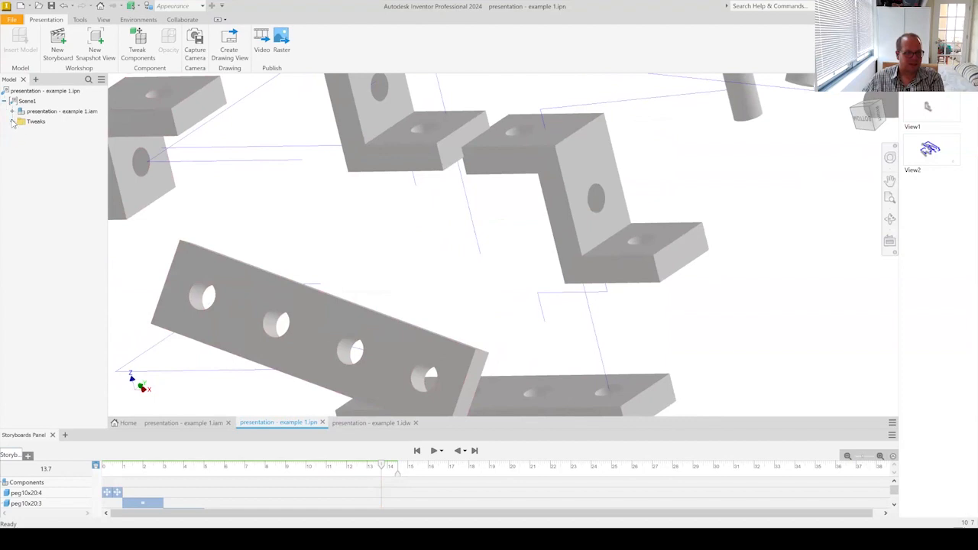
{"action": "left_click", "coordinate": [13, 122]}
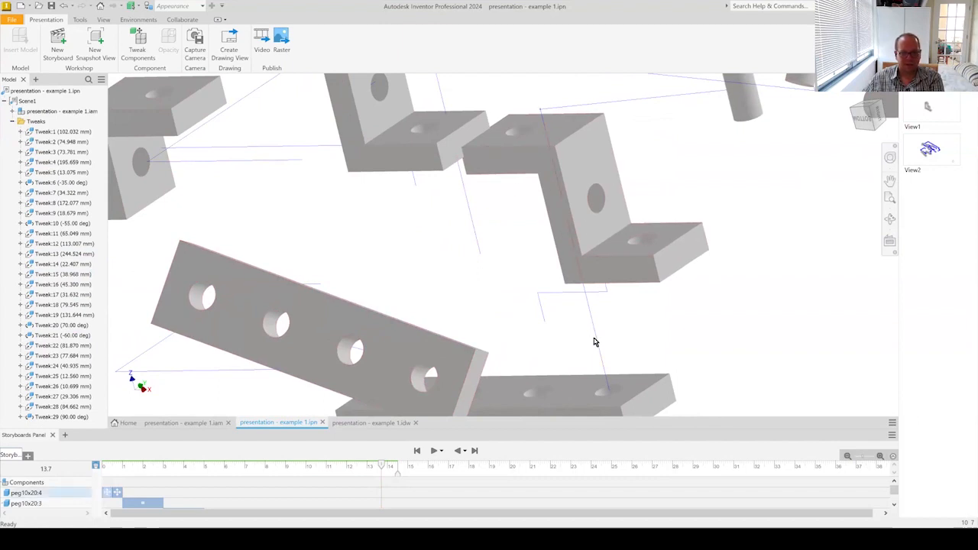
{"action": "left_click", "coordinate": [56, 368]}
{"action": "left_click", "coordinate": [55, 377]}
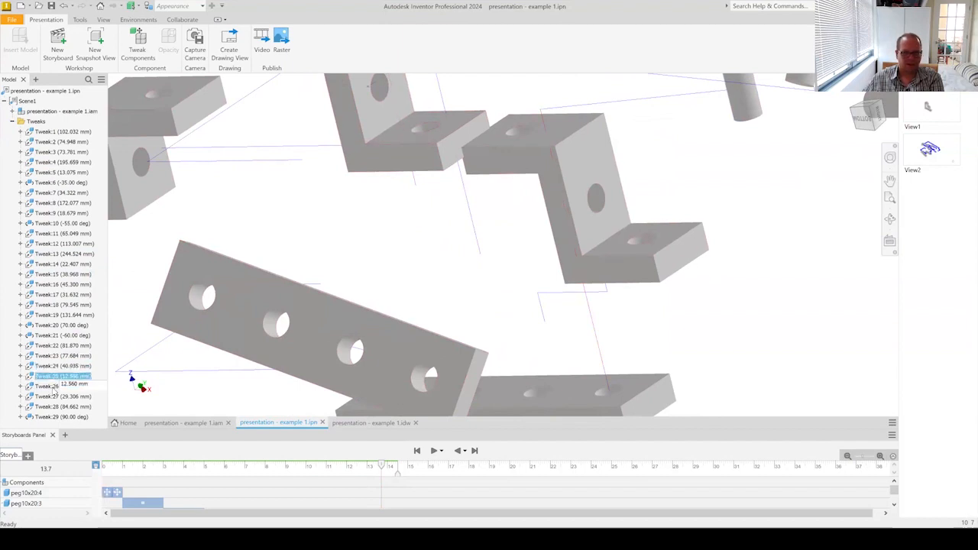
{"action": "left_click", "coordinate": [52, 387]}
{"action": "left_click", "coordinate": [53, 377]}
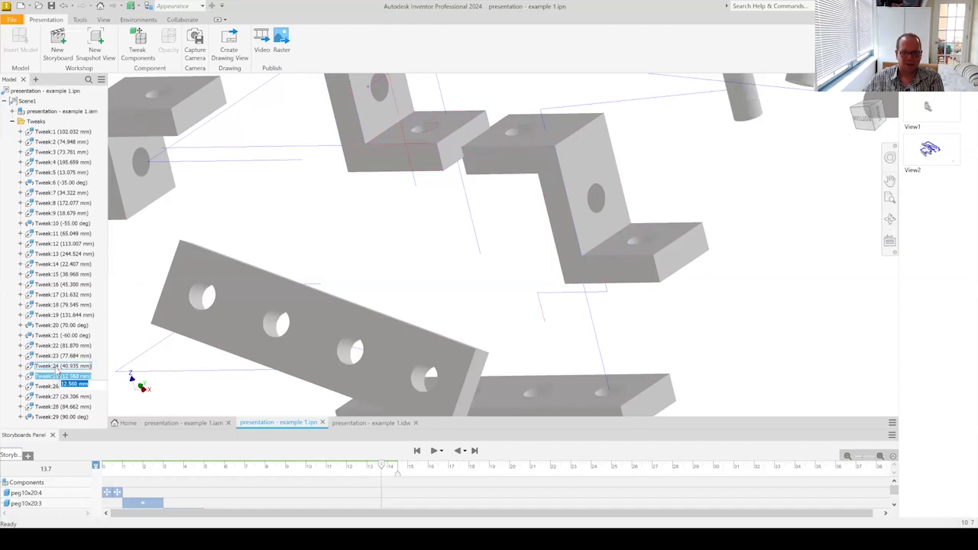
{"action": "left_click", "coordinate": [56, 368]}
{"action": "left_click", "coordinate": [55, 377]}
{"action": "left_click", "coordinate": [54, 388]}
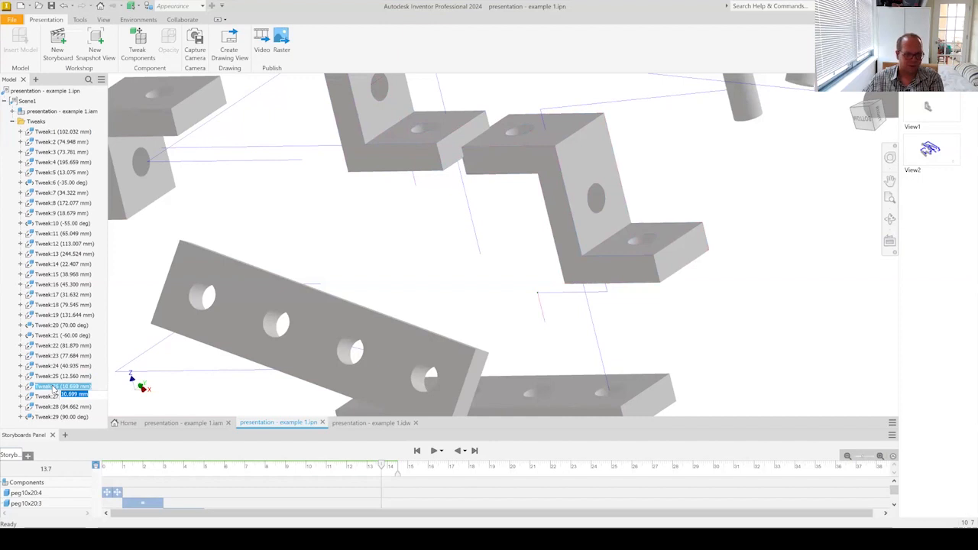
Edit Tweak:26 so the Z-shaped bracket above the base plate moves a distance of about 20.15 mm.
{"action": "right_click", "coordinate": [54, 390]}
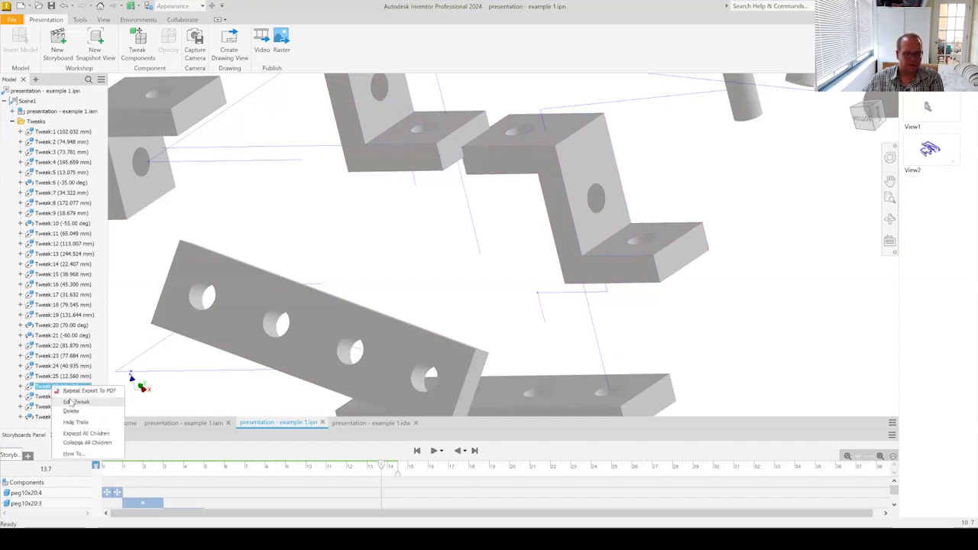
{"action": "left_click", "coordinate": [70, 403]}
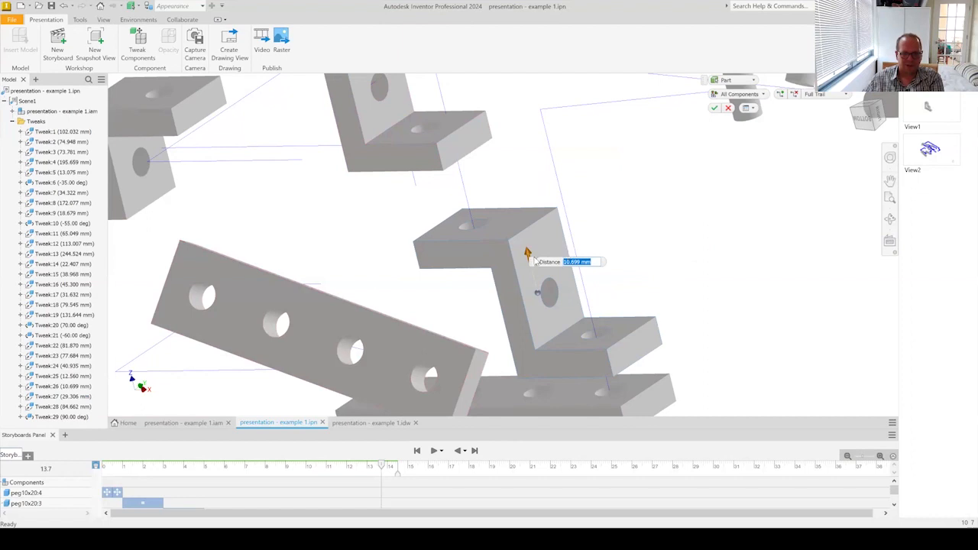
{"action": "left_click_drag", "start_coordinate": [529, 253], "coordinate": [529, 226]}
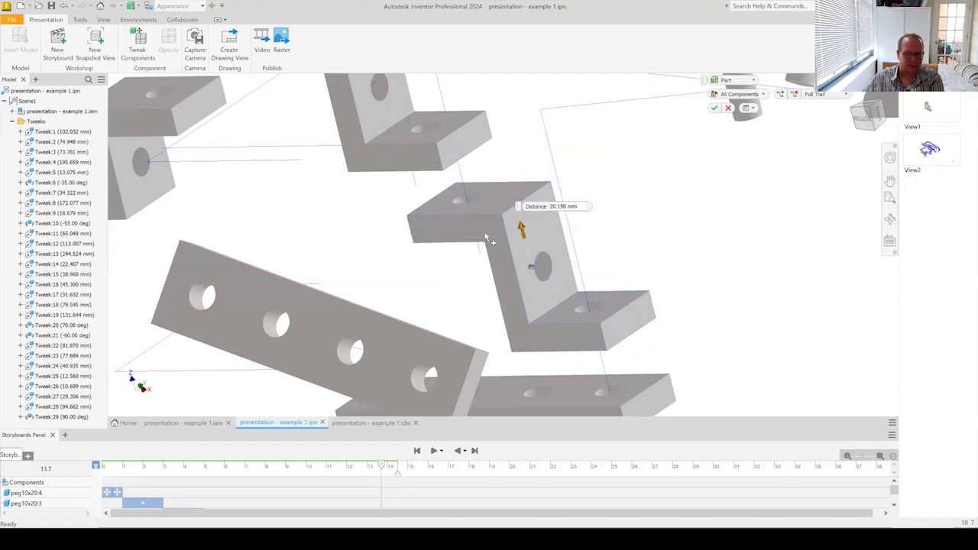
{"action": "left_click", "coordinate": [715, 109]}
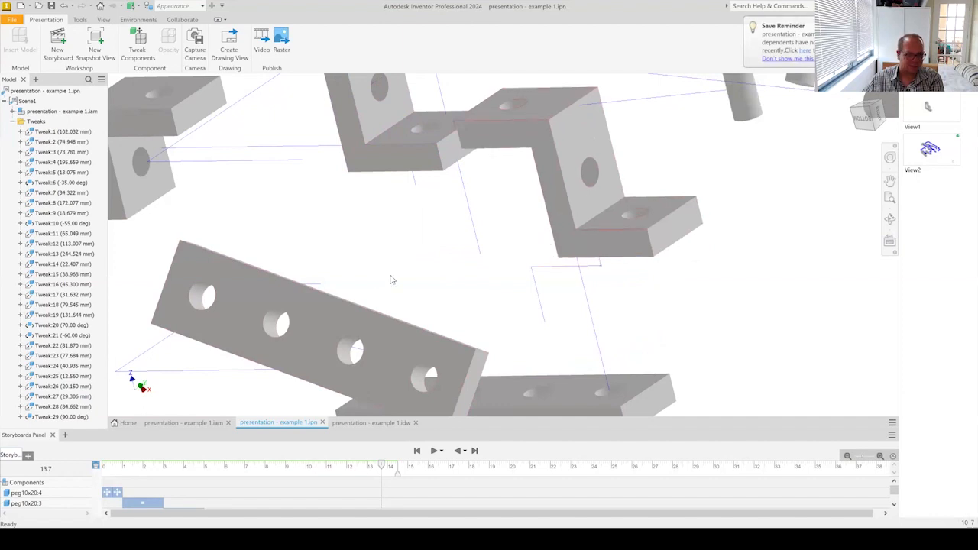
Lengthen Tweak:27, the horizontal trail segment of the same Z-shaped bracket, to about 43.4 mm.
{"action": "double_click", "coordinate": [62, 389]}
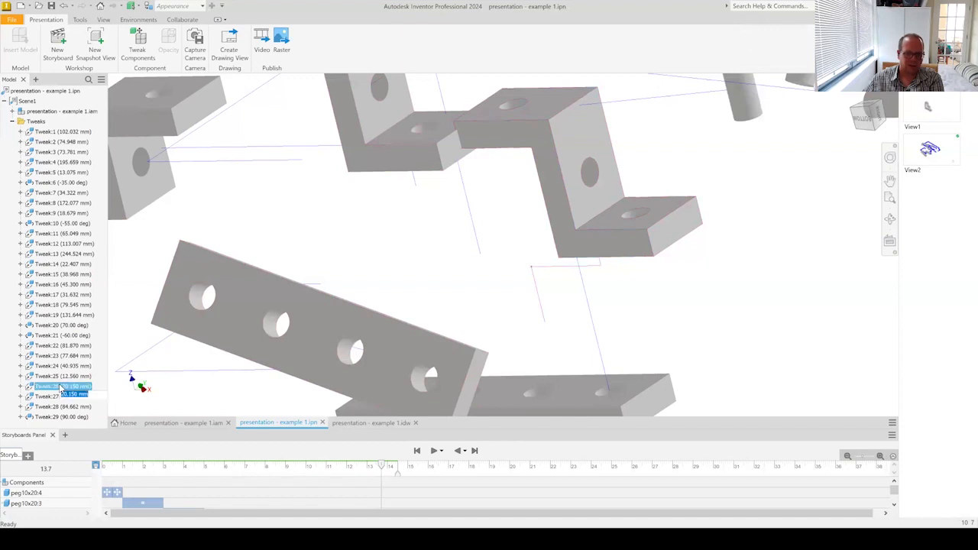
{"action": "double_click", "coordinate": [43, 397]}
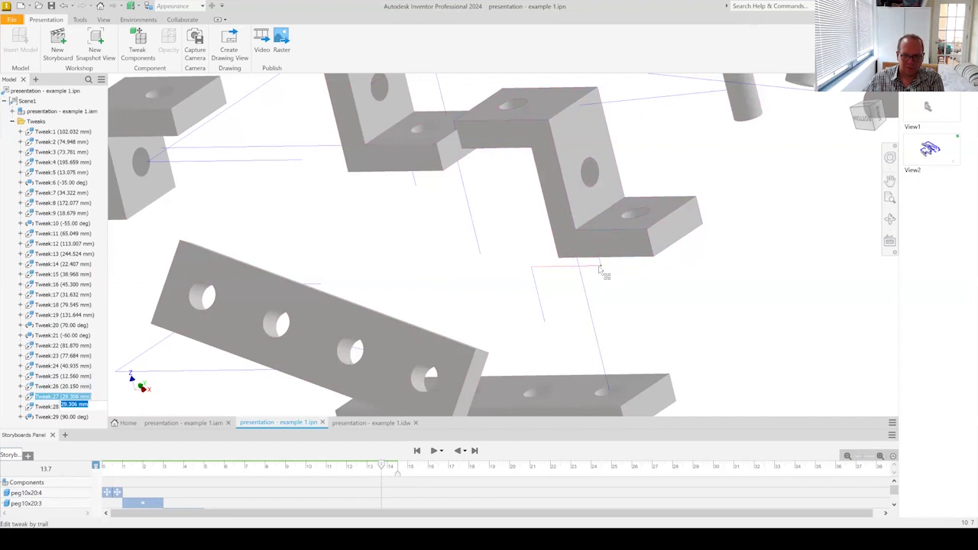
{"action": "left_click_drag", "start_coordinate": [602, 269], "coordinate": [636, 272]}
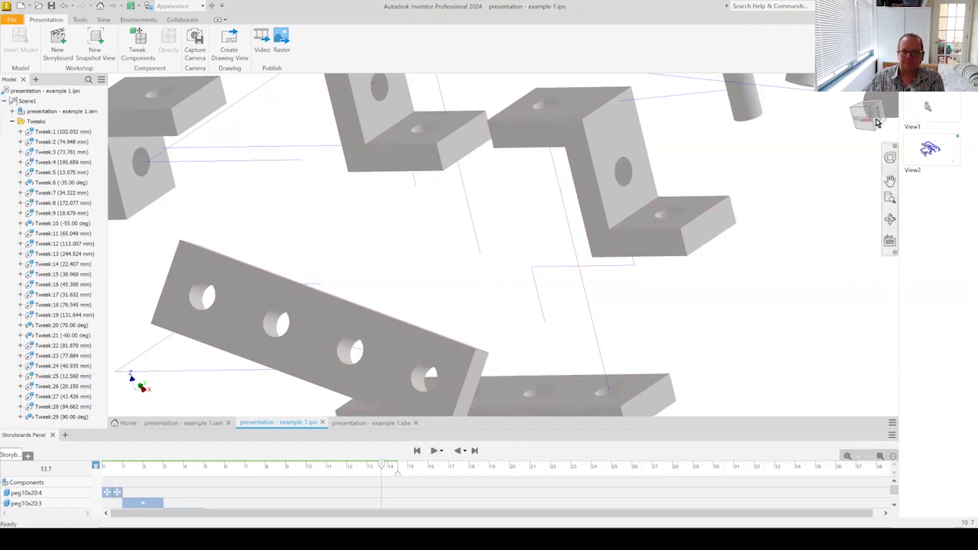
Scrub the storyboard past its last action to view the rotated bracket and pegs, and extend its end marker to about 14.9 s.
{"action": "mouse_move", "coordinate": [872, 111]}
{"action": "left_mouse_down"}
{"action": "mouse_move", "coordinate": [880, 122]}
{"action": "mouse_move", "coordinate": [887, 111]}
{"action": "left_mouse_up"}
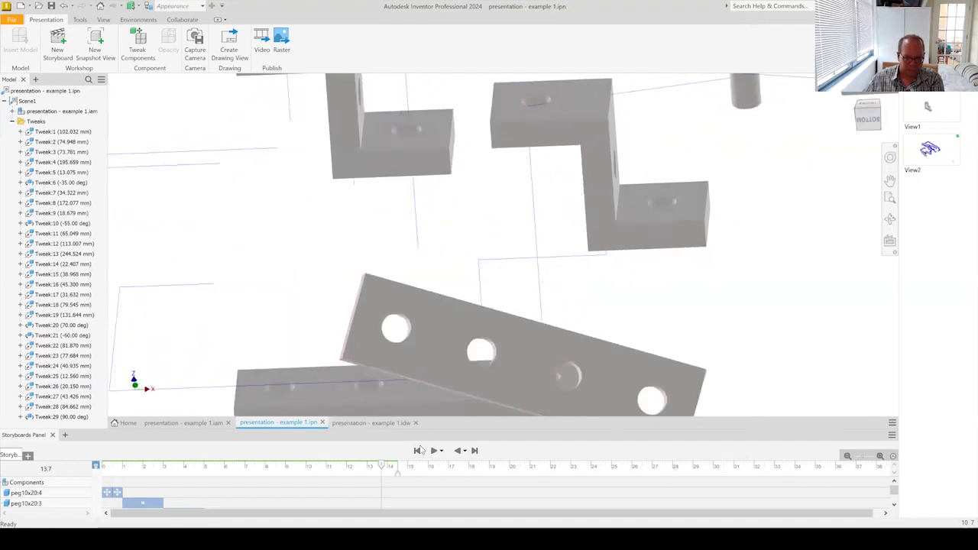
{"action": "left_click_drag", "start_coordinate": [381, 468], "coordinate": [406, 466]}
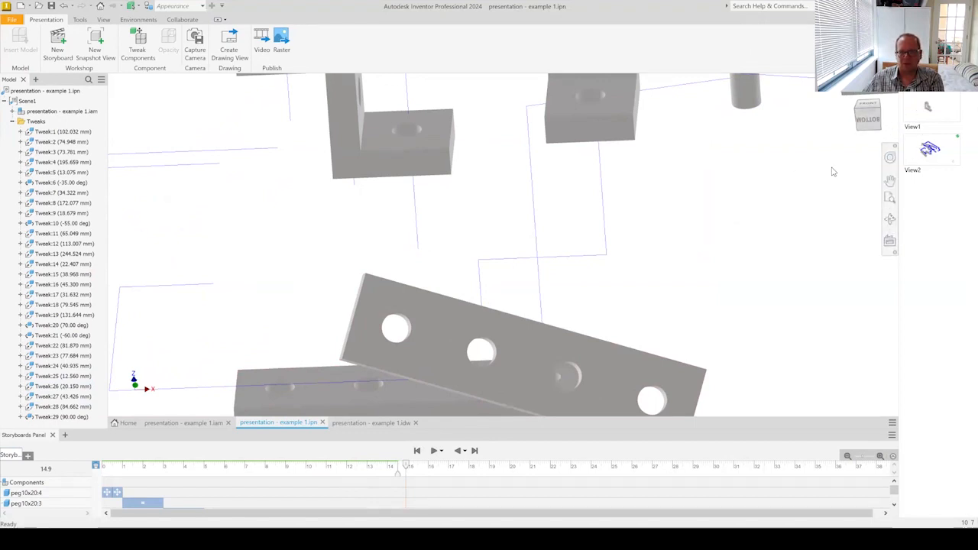
{"action": "middle_click_drag", "start_coordinate": [708, 157], "coordinate": [568, 345]}
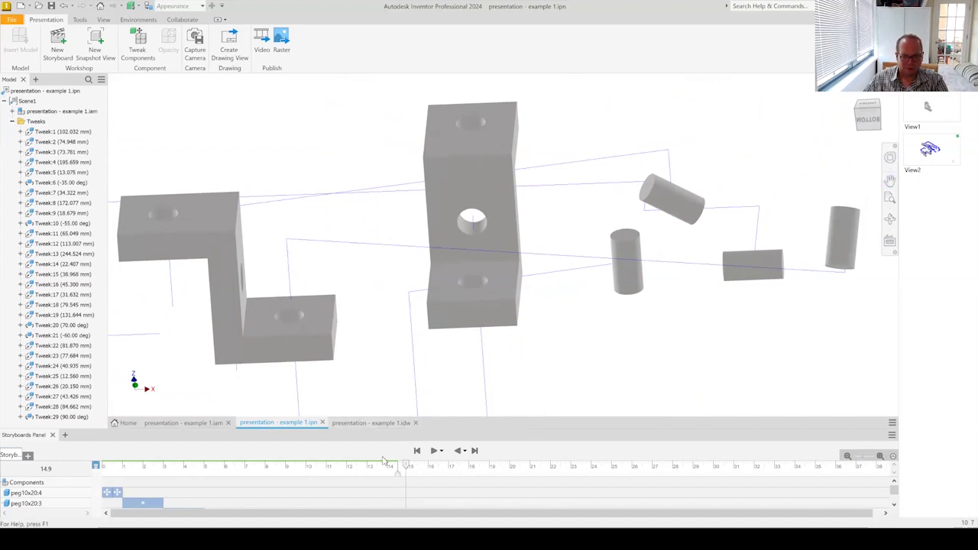
{"action": "mouse_move", "coordinate": [397, 474]}
{"action": "left_mouse_down"}
{"action": "mouse_move", "coordinate": [350, 471]}
{"action": "mouse_move", "coordinate": [406, 468]}
{"action": "mouse_move", "coordinate": [330, 470]}
{"action": "mouse_move", "coordinate": [403, 472]}
{"action": "left_mouse_up"}
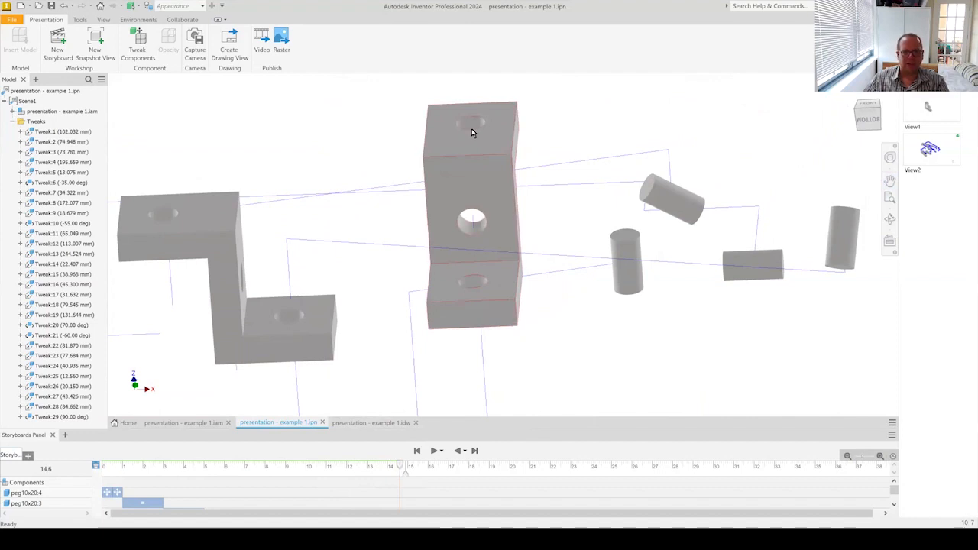
Restore the isometric home view of the exploded assembly and save presentation - example 1.ipn with its changes.
{"action": "left_click", "coordinate": [851, 105]}
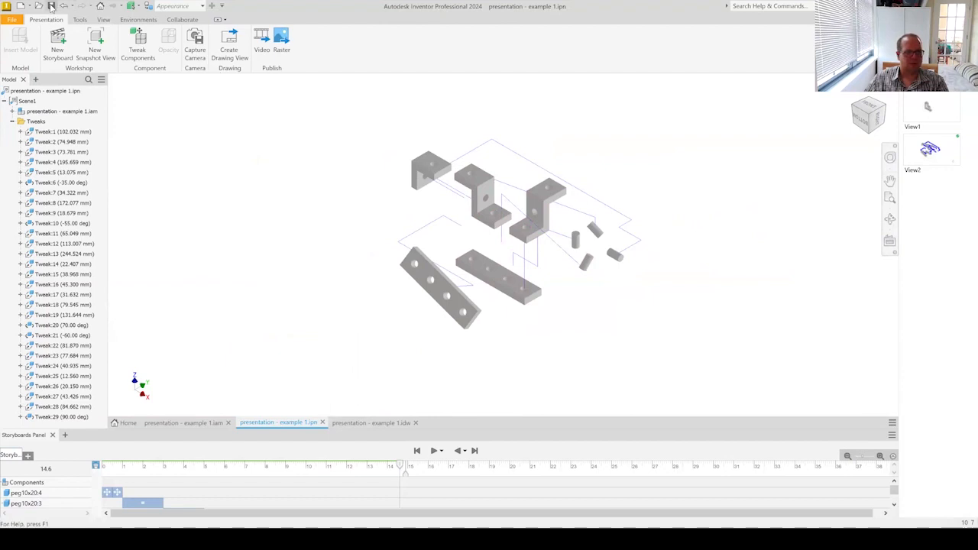
{"action": "left_click", "coordinate": [51, 7]}
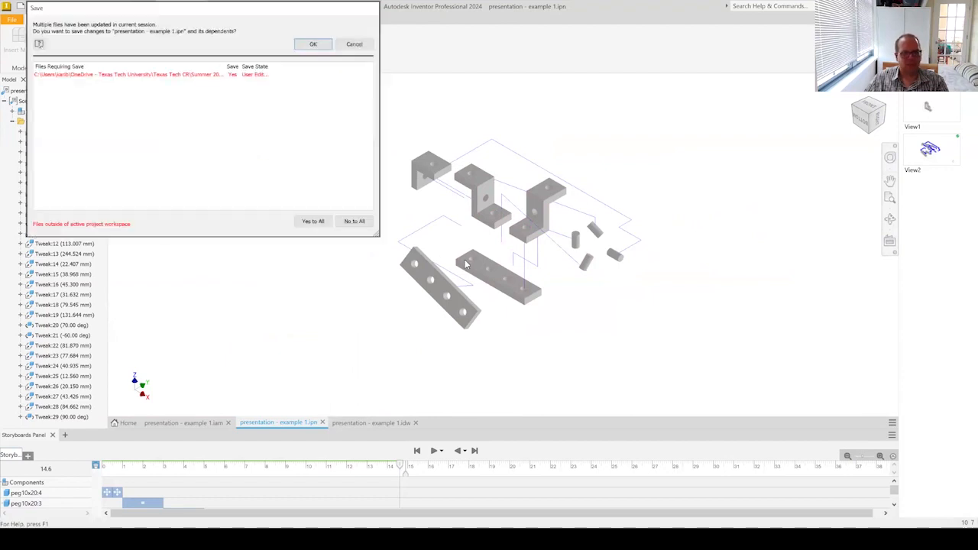
{"action": "left_click", "coordinate": [311, 43]}
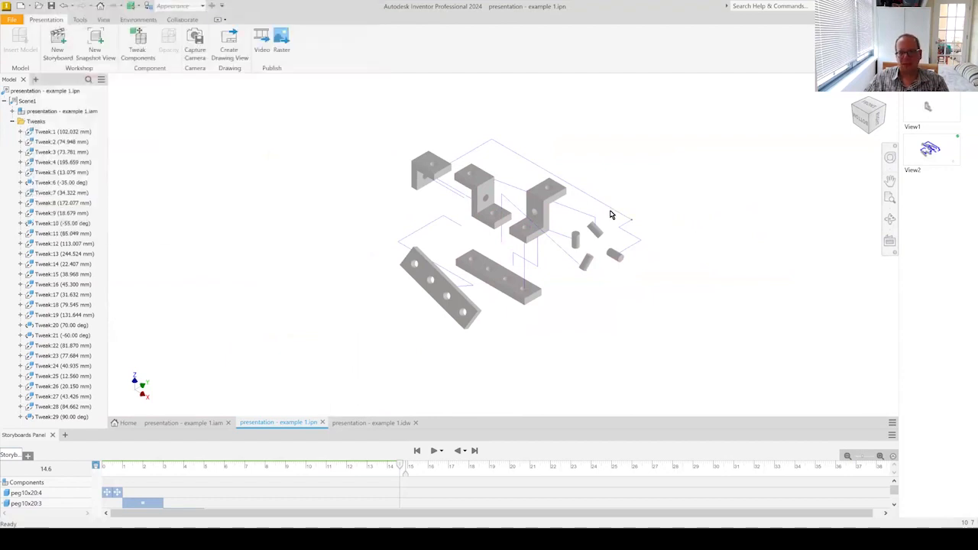